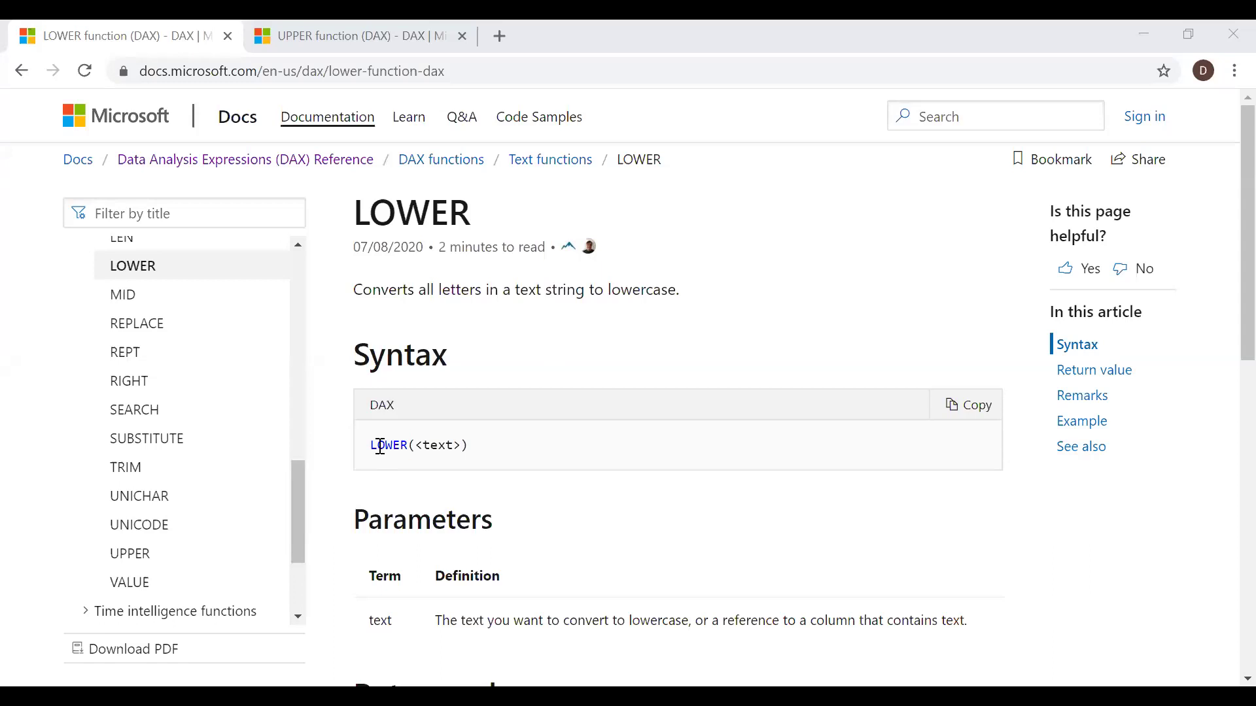
Highlight the text argument and the return-value description in the LOWER function article.
left_click_drag(423, 445, 445, 446)
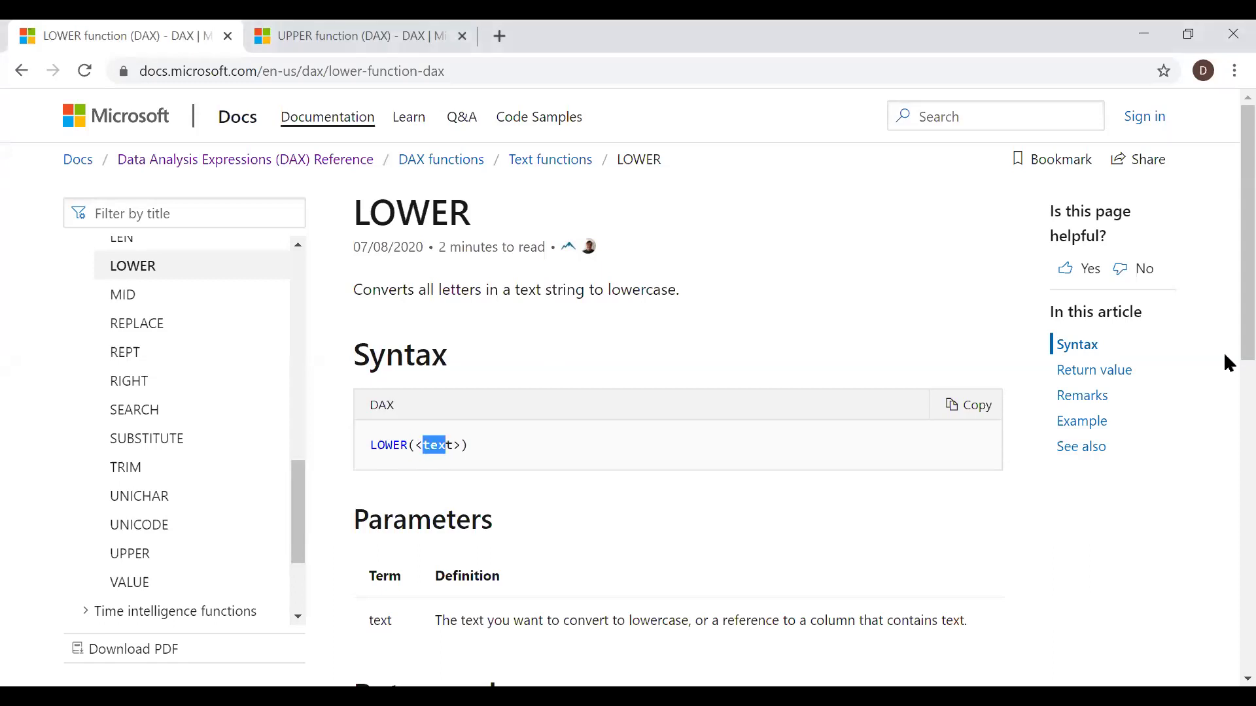
scroll(1223, 353, "down", 1)
scroll(619, 447, "down", 3)
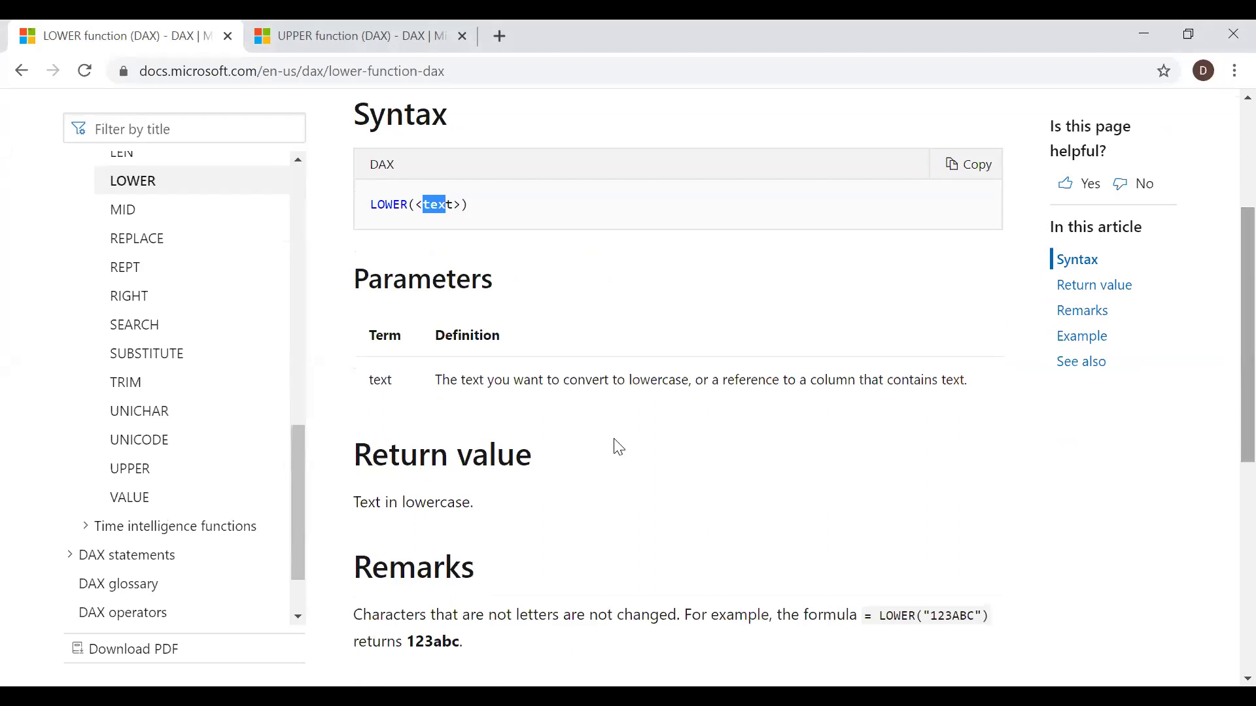
left_click_drag(361, 502, 472, 502)
left_click(952, 306)
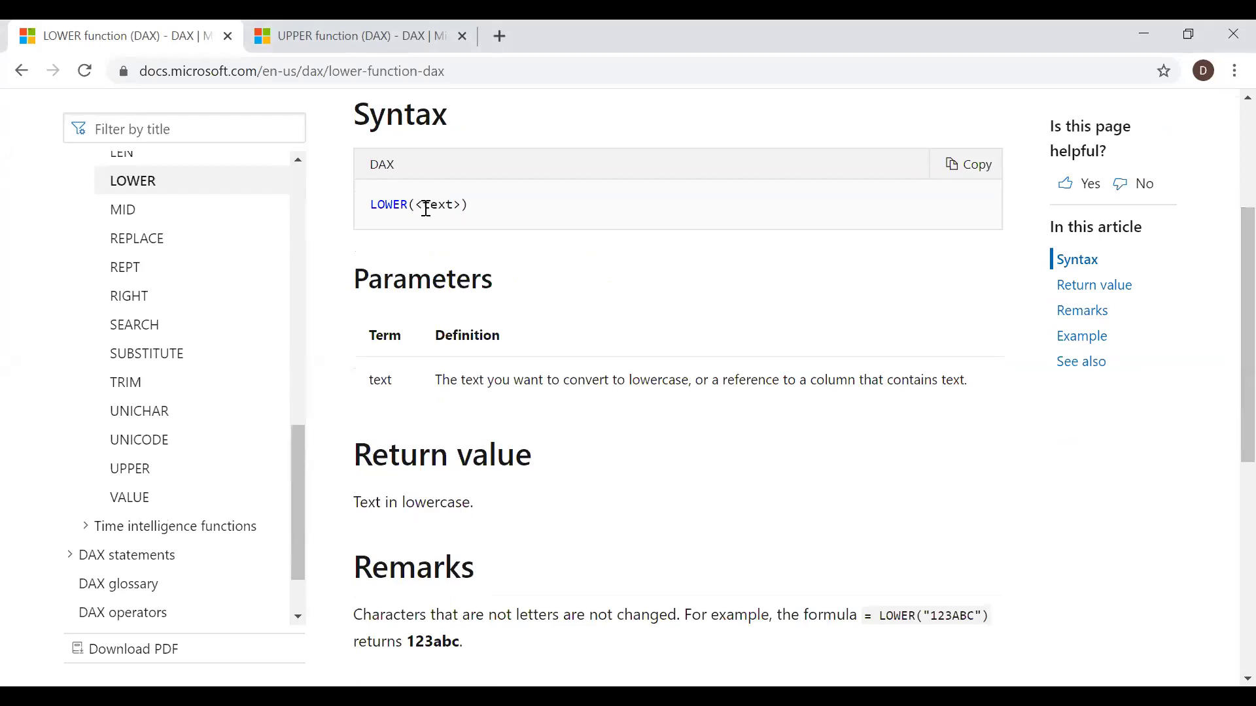
Switch to the UPPER function article and highlight UPPER and its text argument in the syntax.
left_click(339, 28)
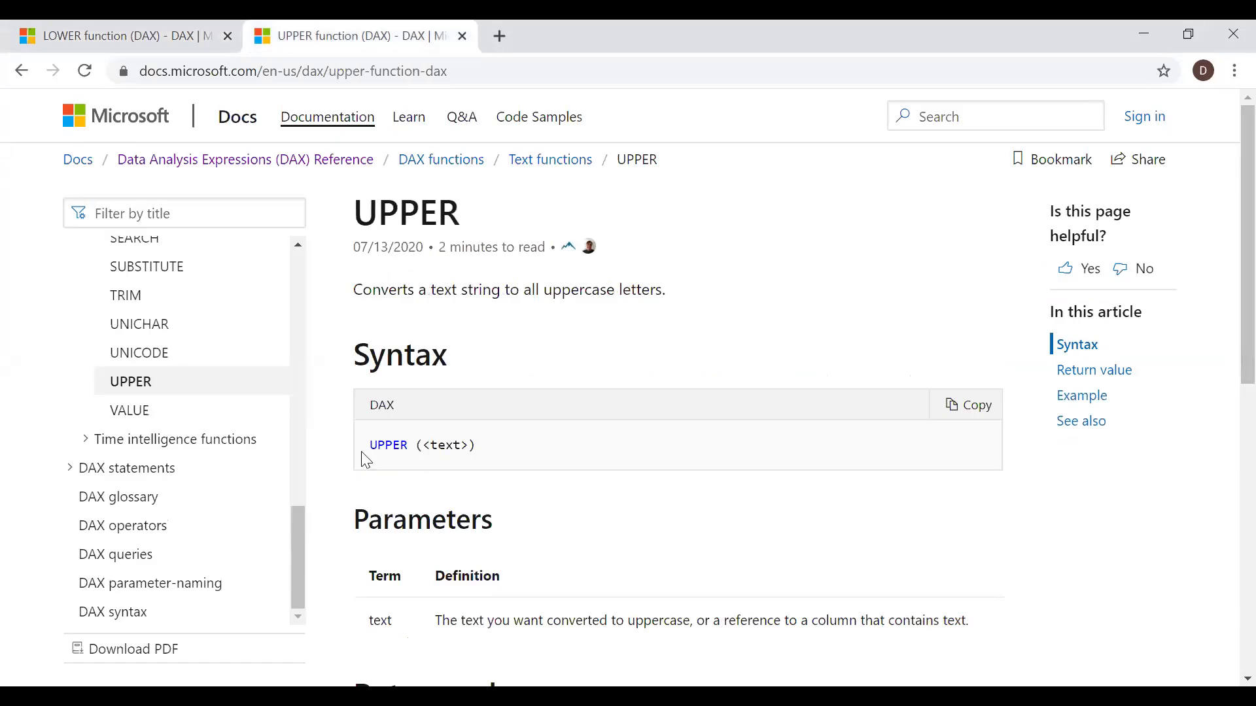
double_click(406, 446)
scroll(1225, 343, "down", 2)
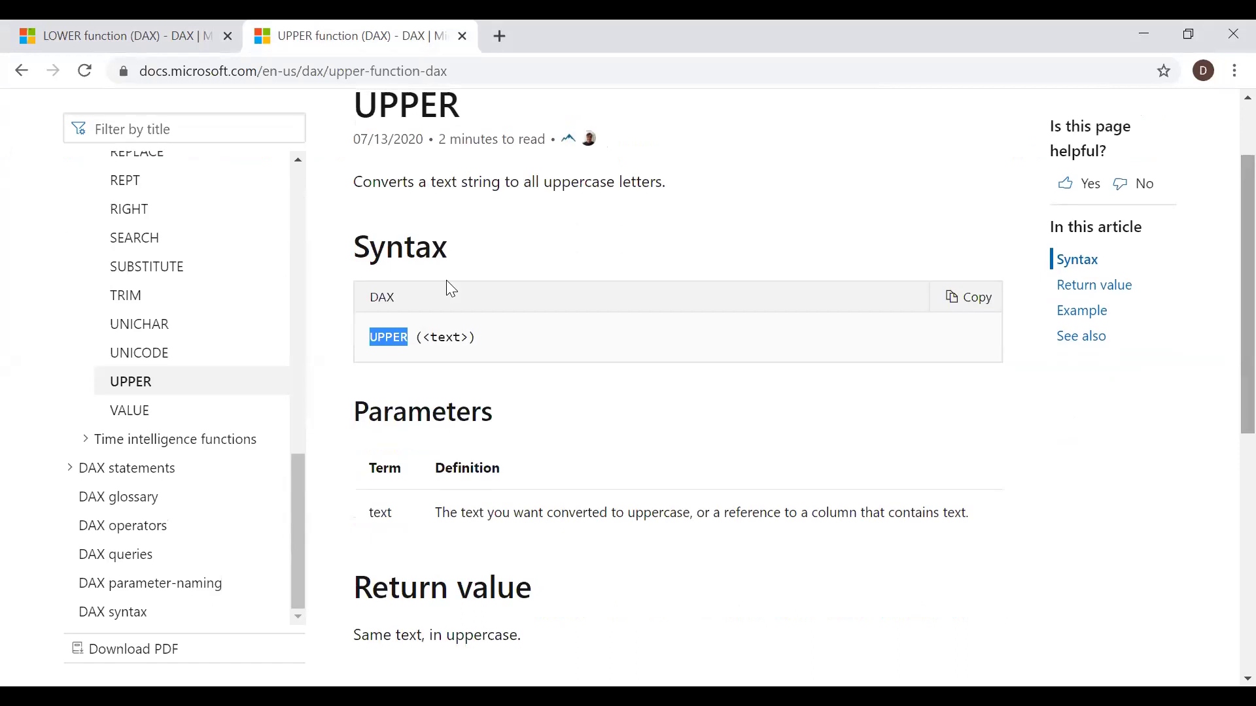
left_click_drag(462, 336, 423, 336)
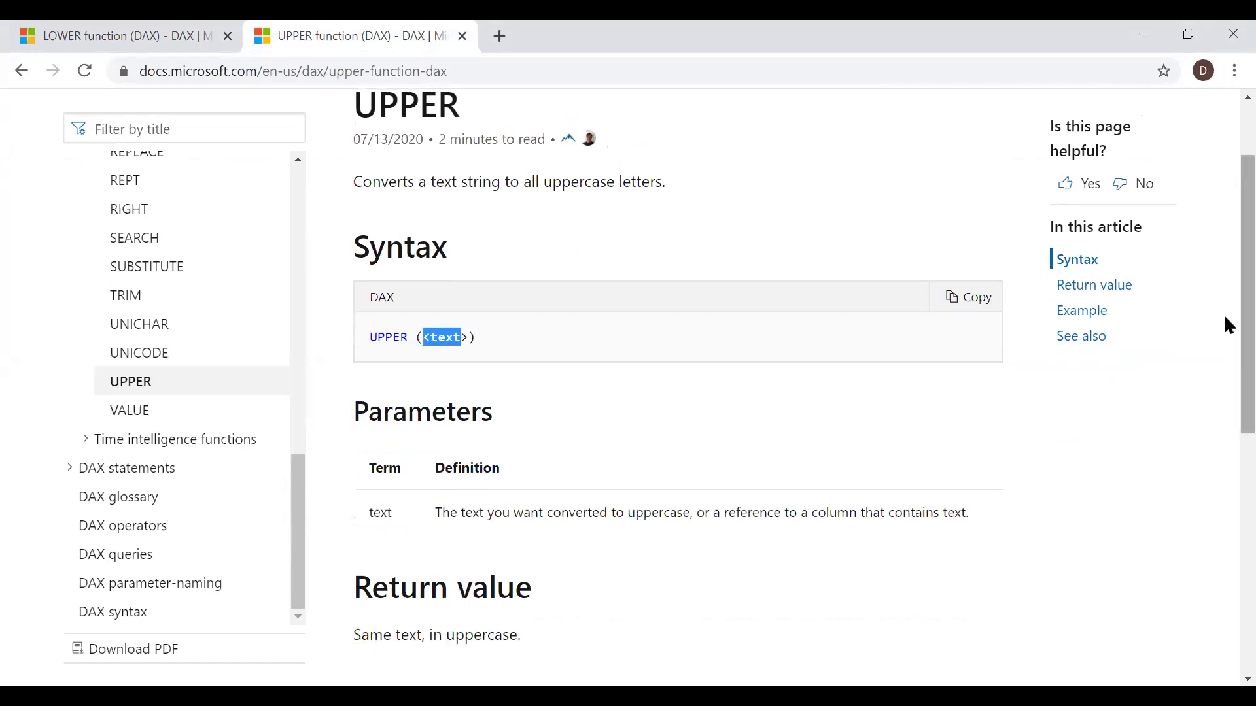
scroll(1228, 247, "up", 2)
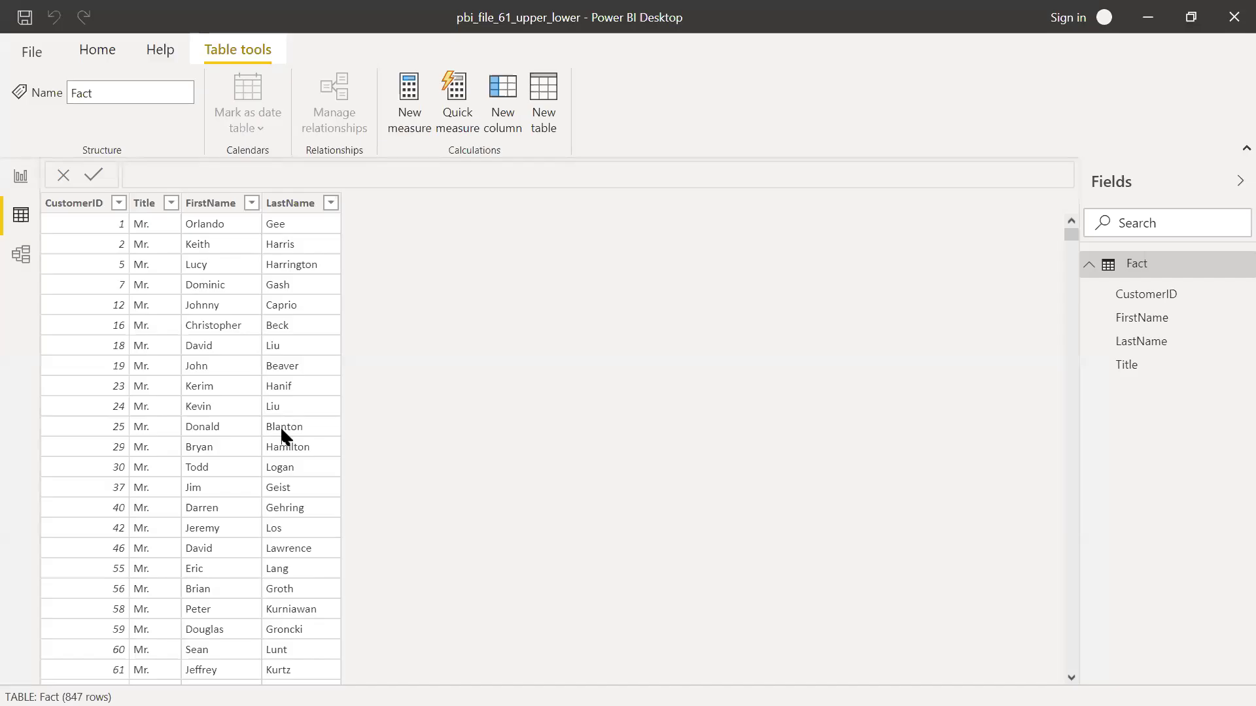
Select the FirstName column in Data view and choose Edit query to open the Fact query.
left_click(101, 208)
left_click(212, 204)
right_click(210, 204)
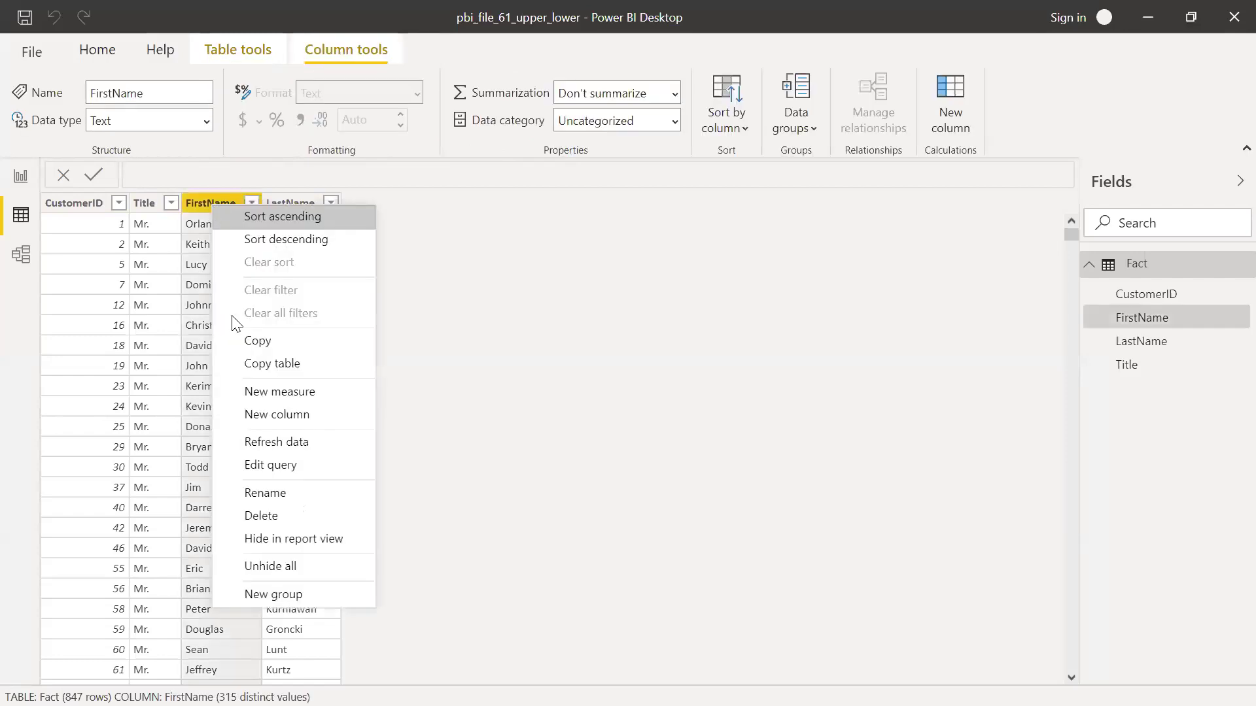
left_click(281, 465)
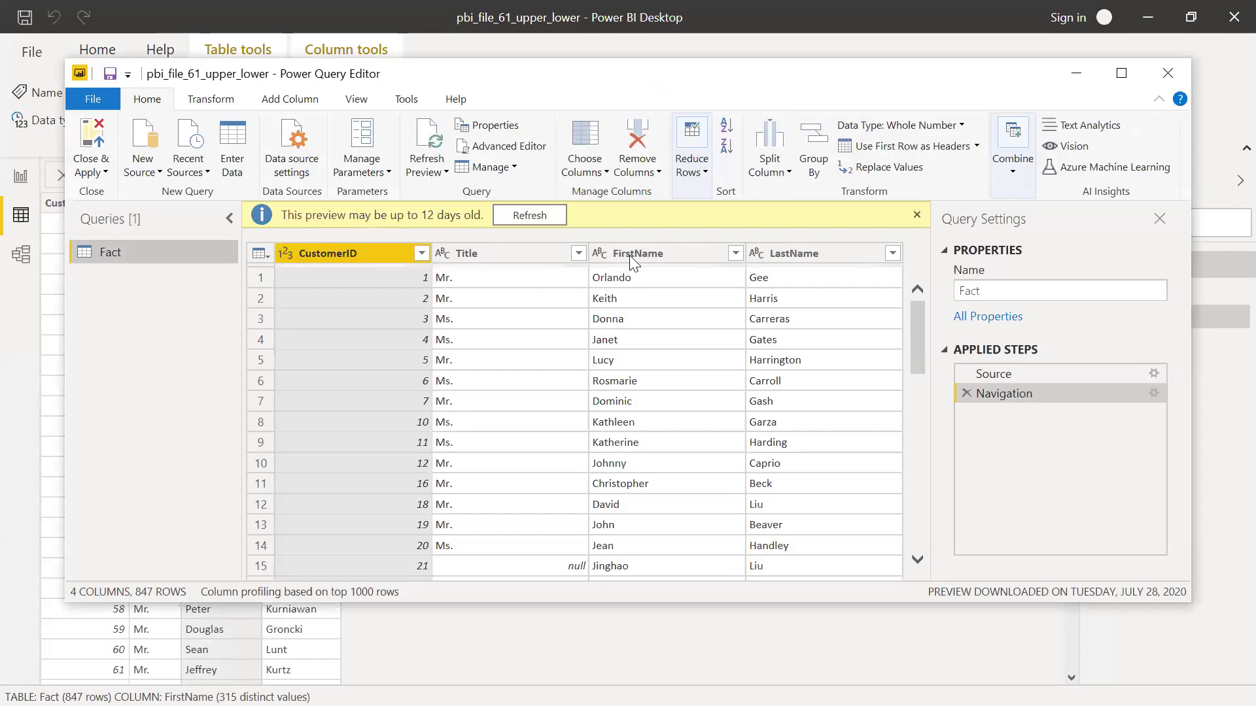
Transform the FirstName column to lowercase.
left_click(663, 254)
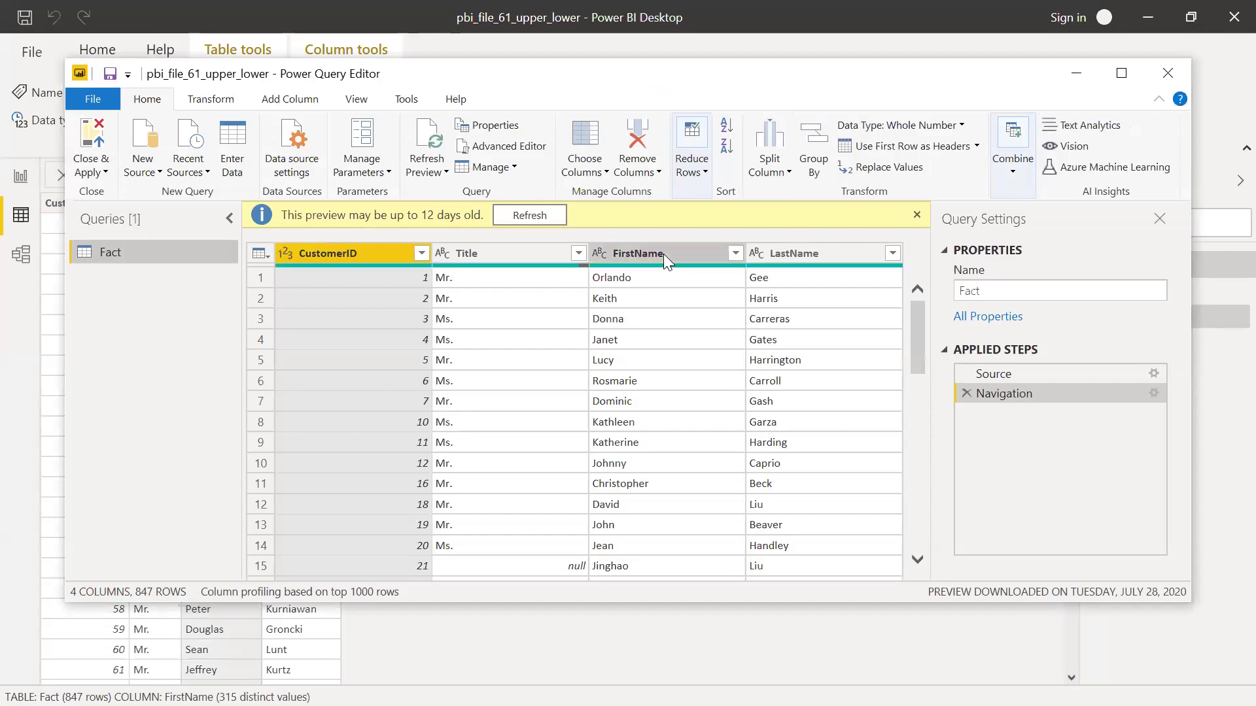
right_click(663, 254)
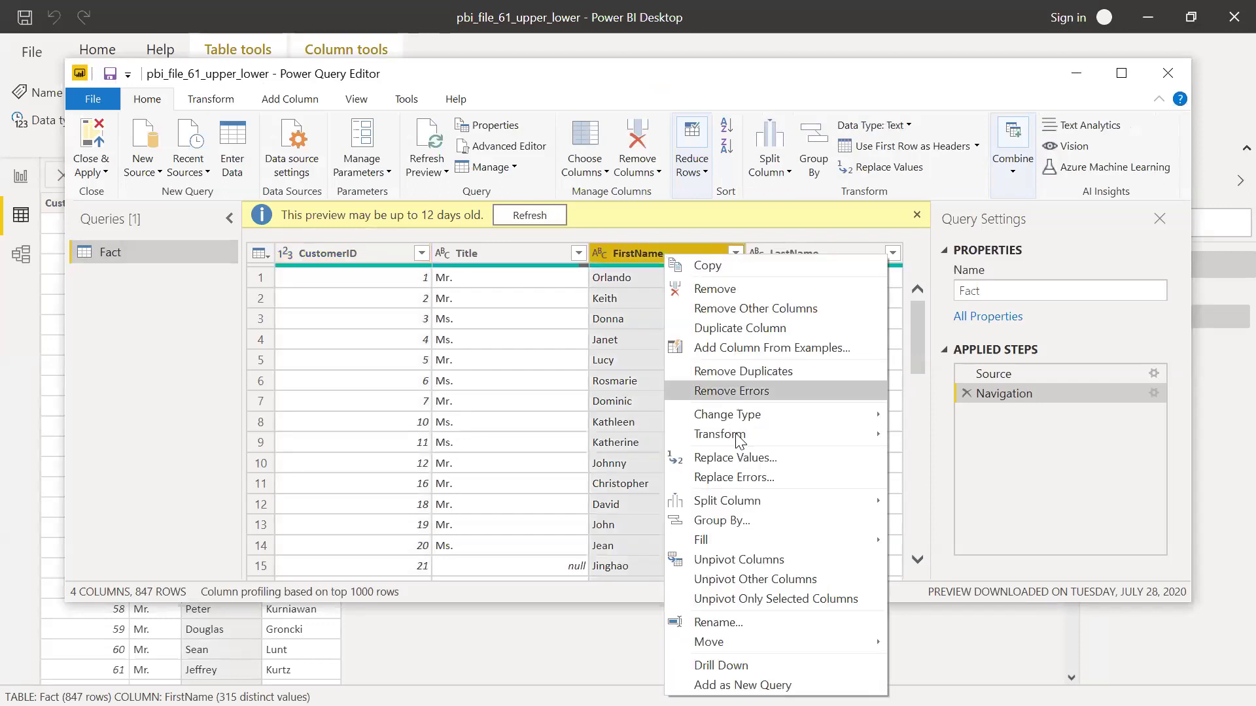
mouse_move(739, 439)
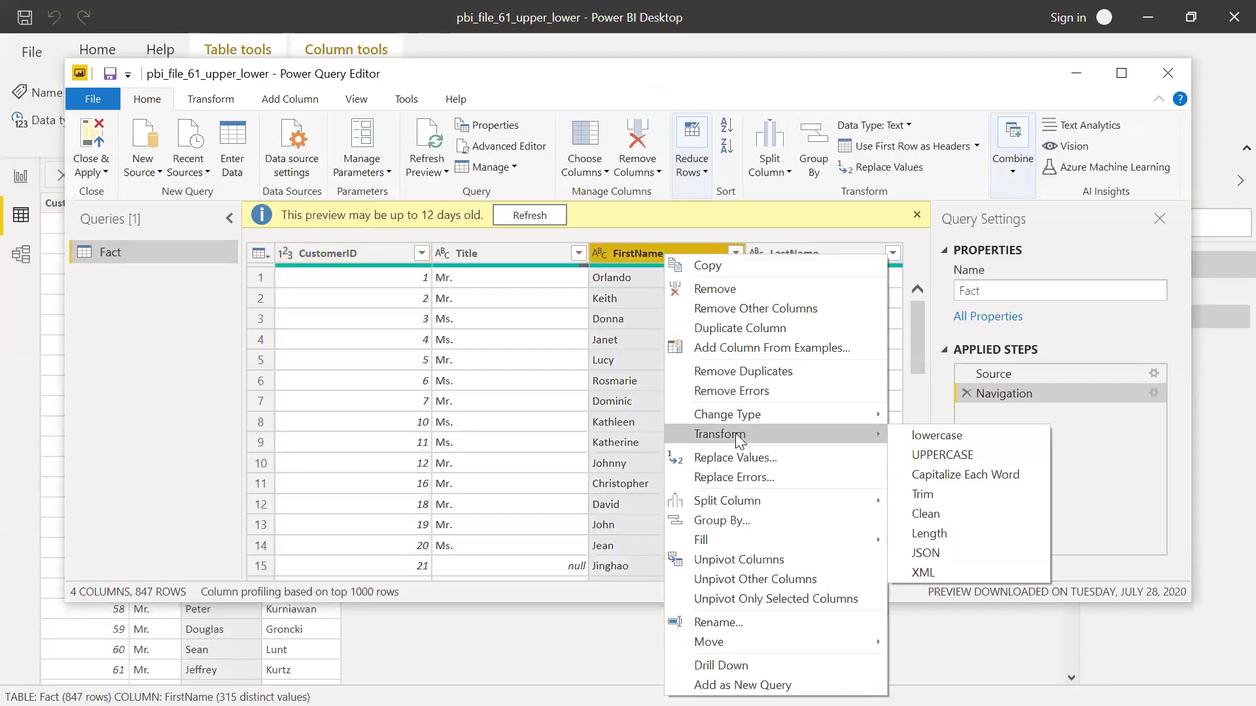
left_click(934, 437)
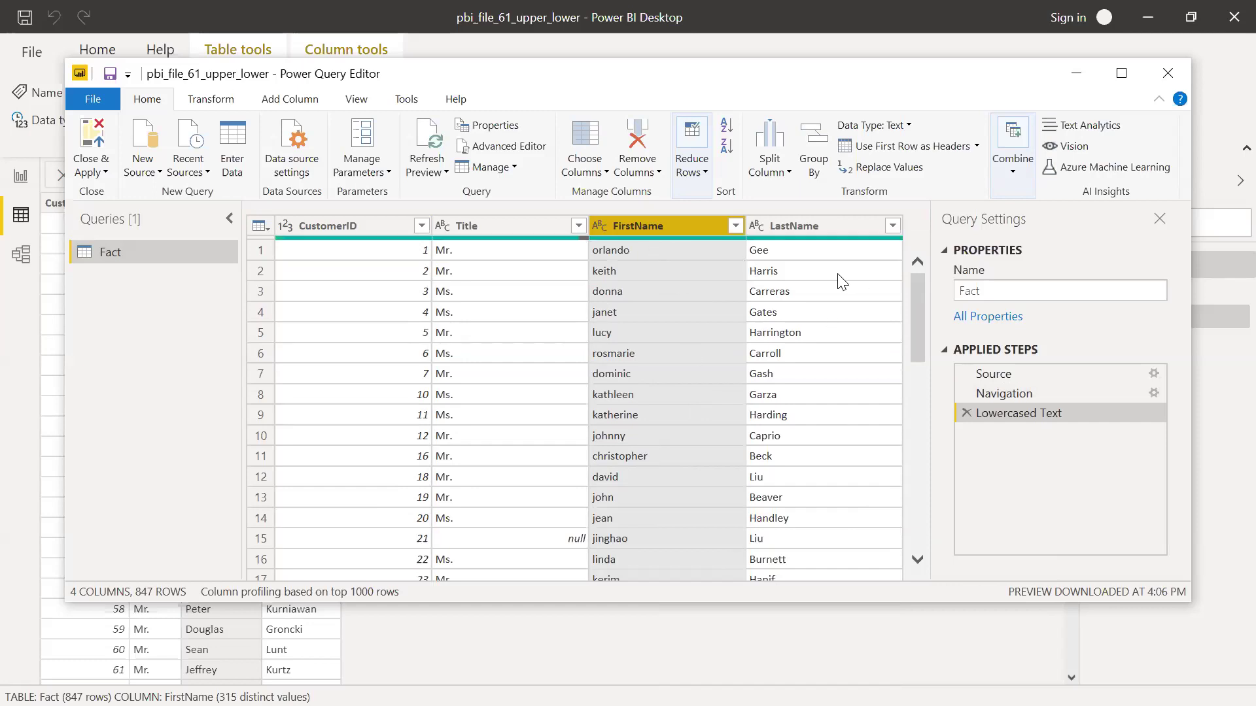
Transform the LastName column to UPPERCASE.
right_click(802, 225)
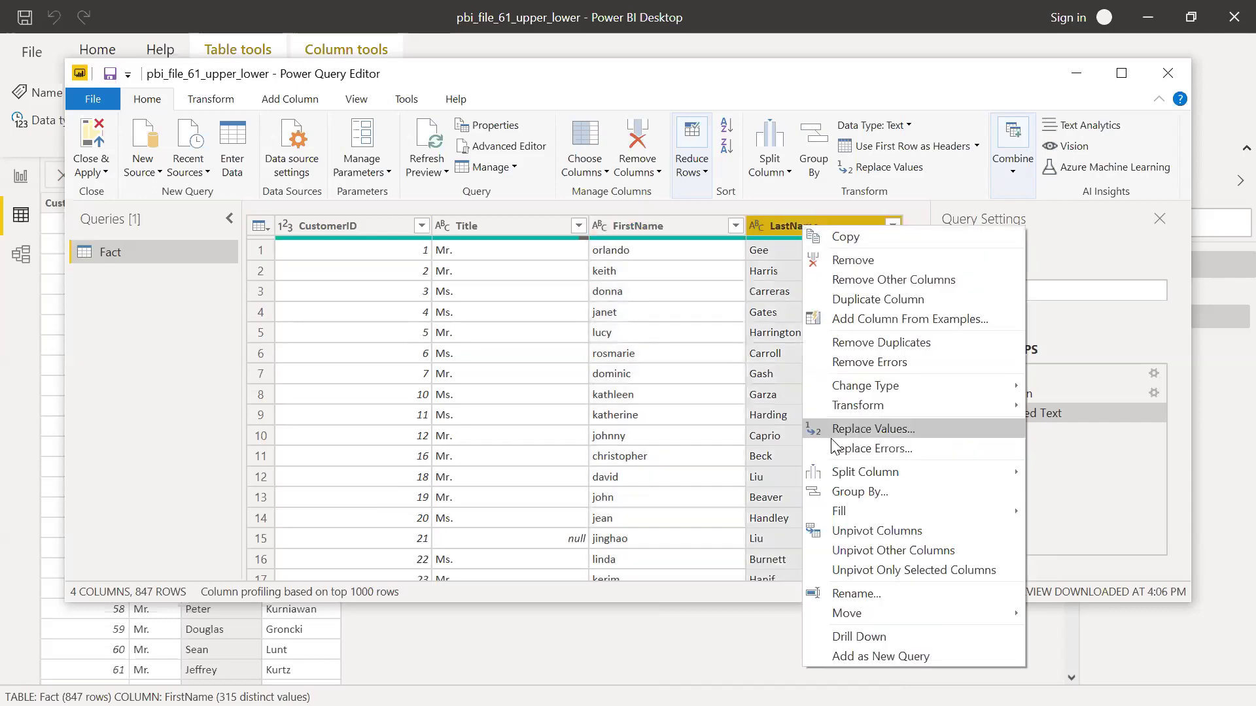
mouse_move(863, 410)
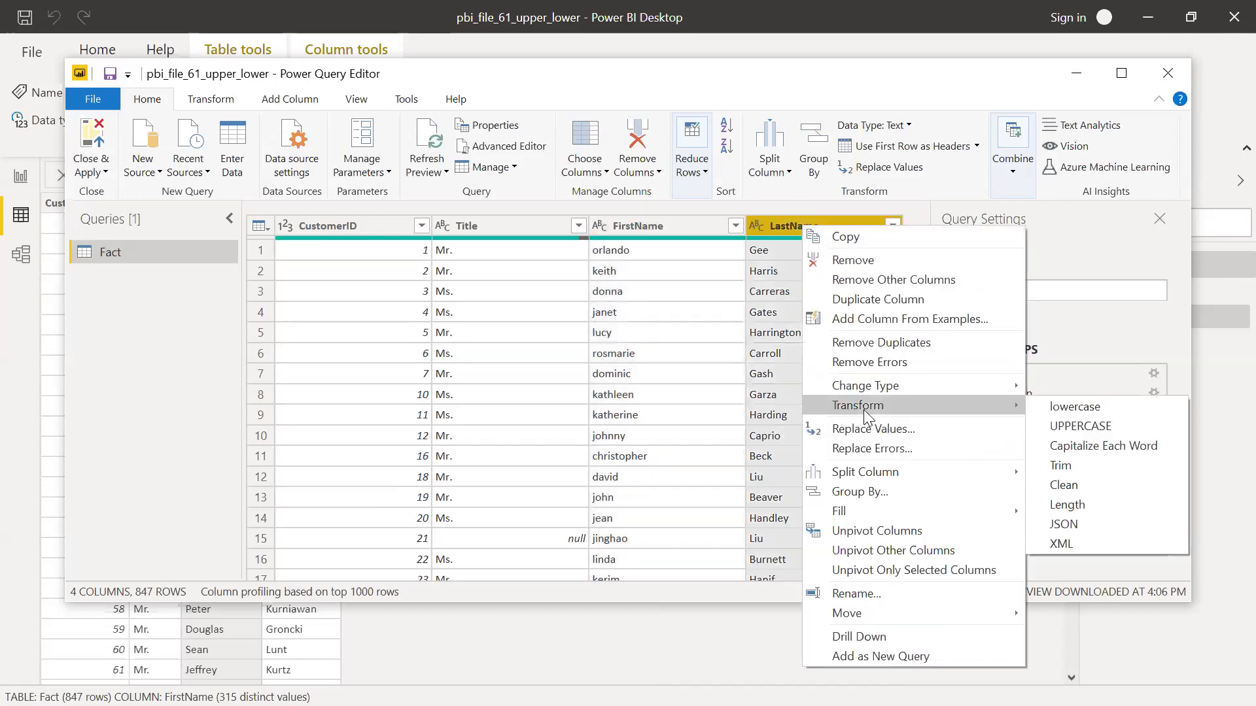
left_click(1064, 426)
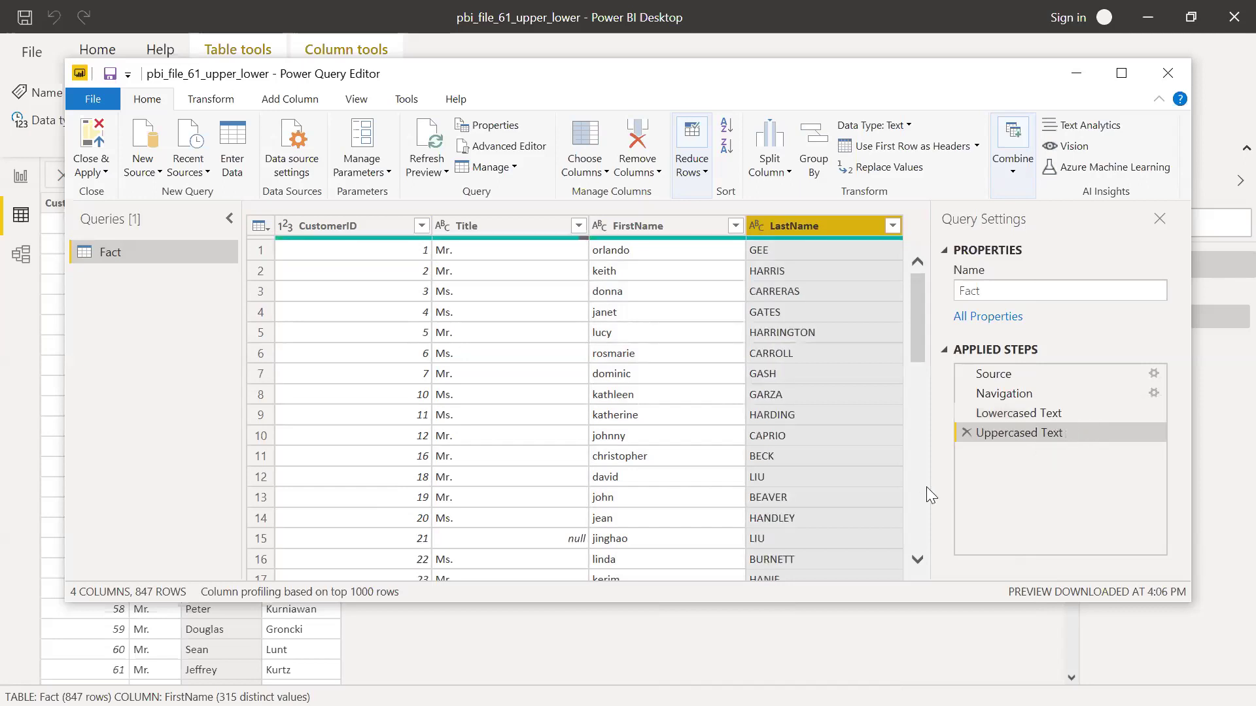
Close & Apply the query so the Fact table shows lowercase first and uppercase last names.
left_click(103, 172)
left_click(125, 194)
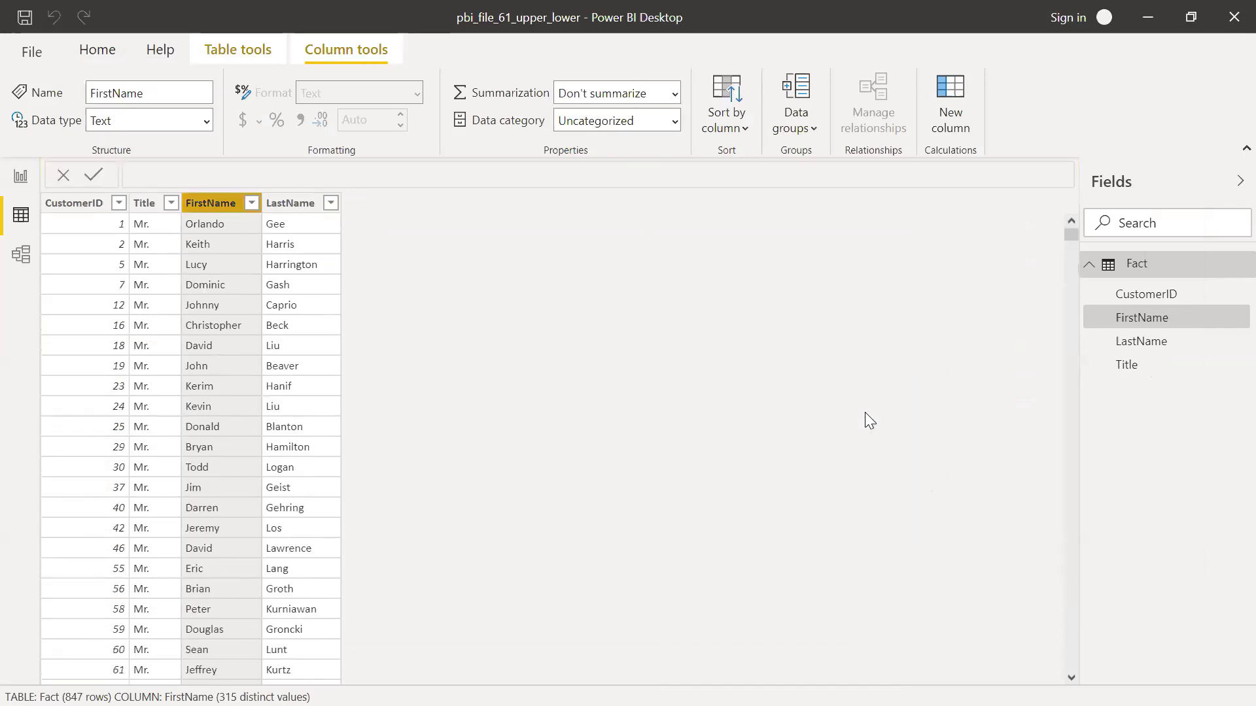
left_click(187, 226)
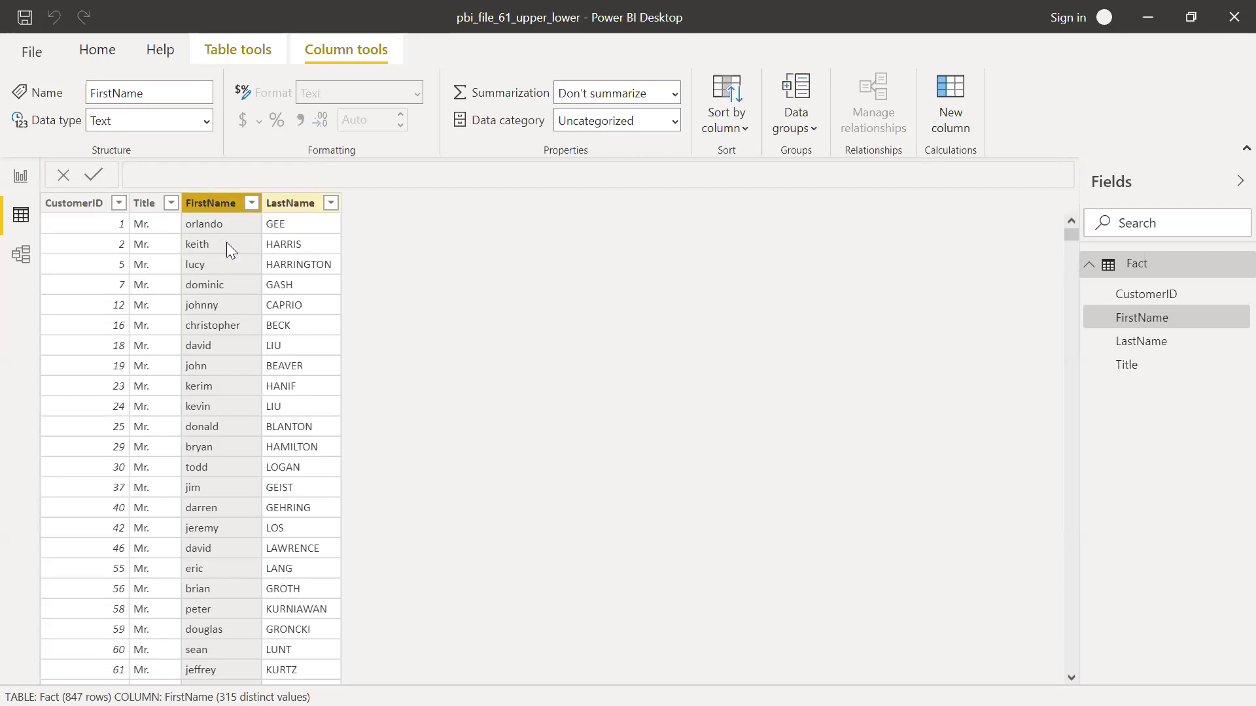
Reopen the Fact query, delete the Uppercased Text and Lowercased Text steps, and Close & Apply.
right_click(223, 210)
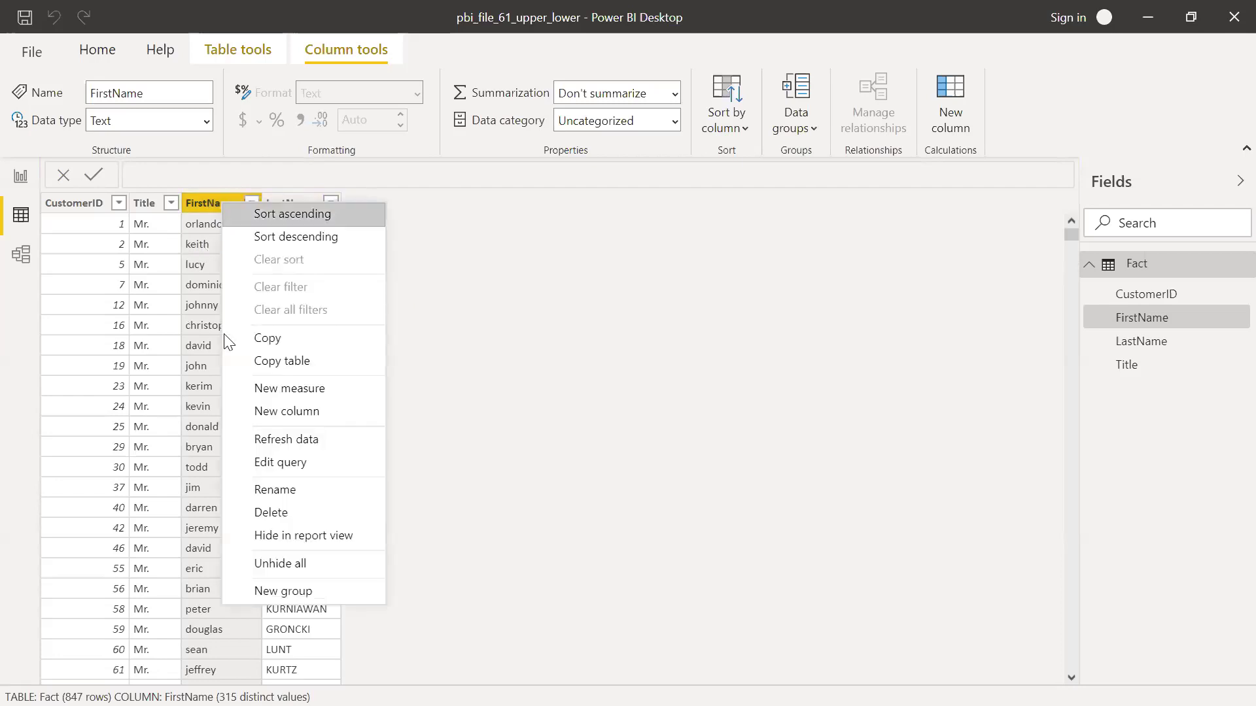
left_click(272, 465)
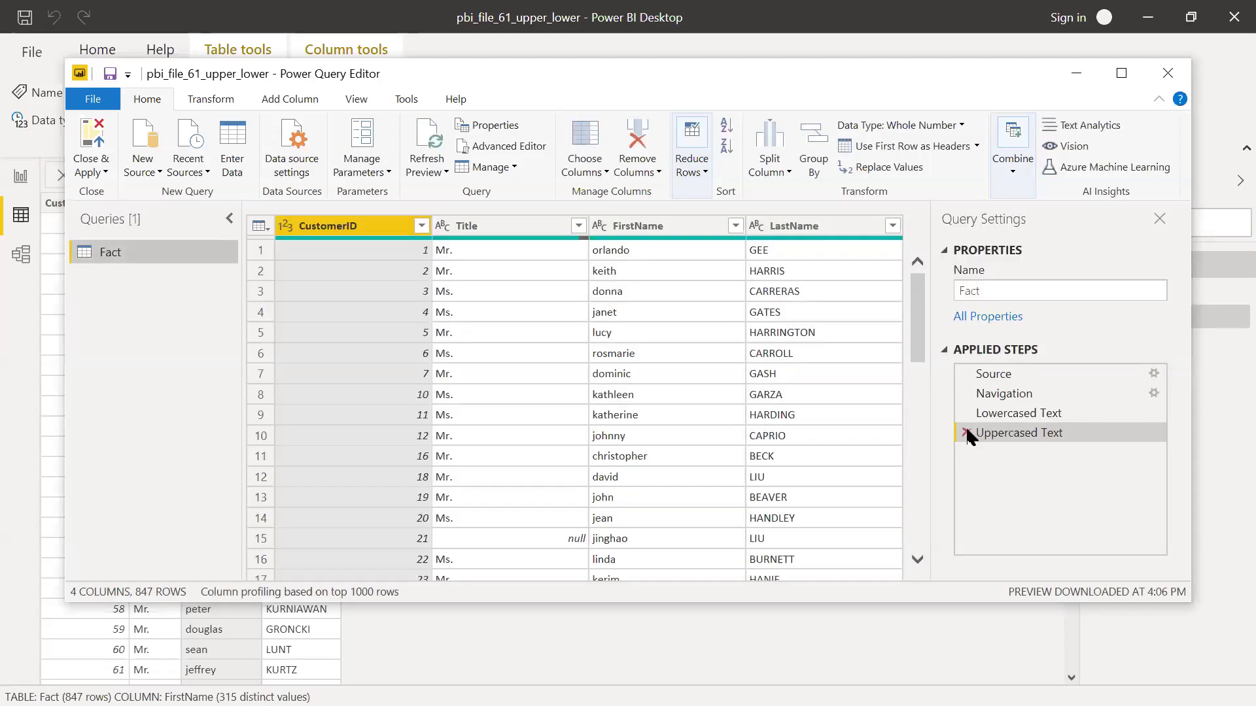
left_click(966, 433)
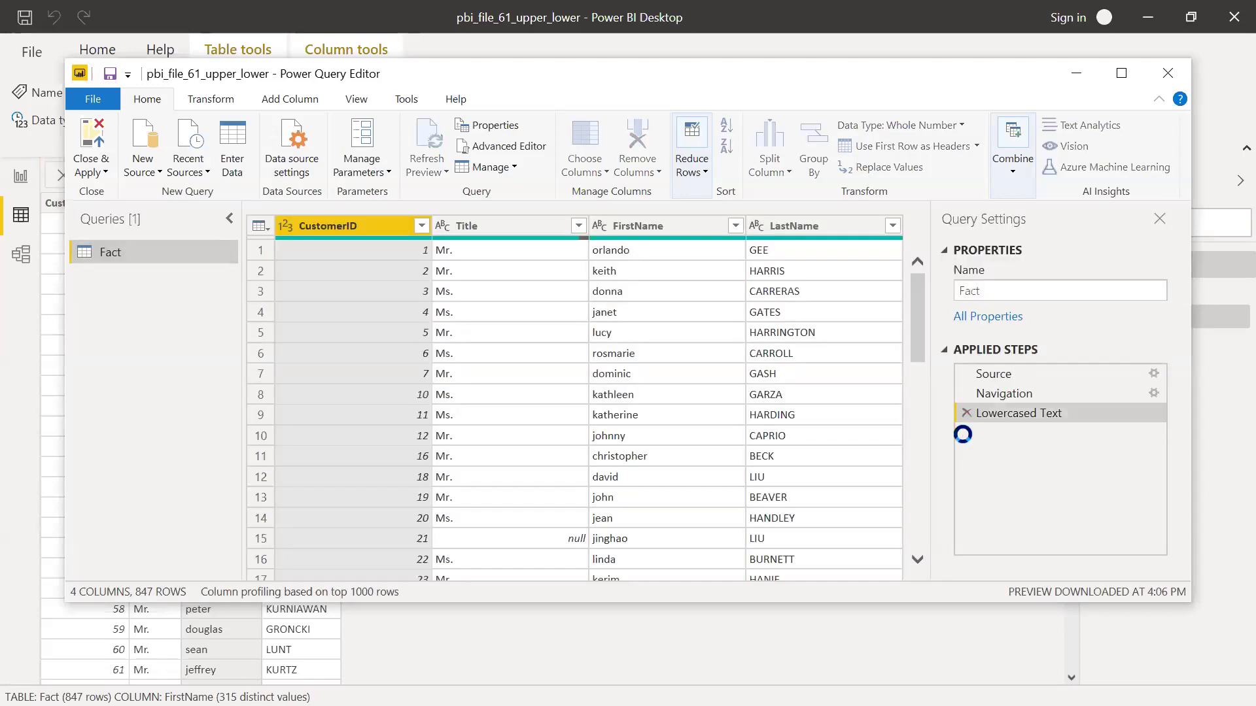
left_click(967, 413)
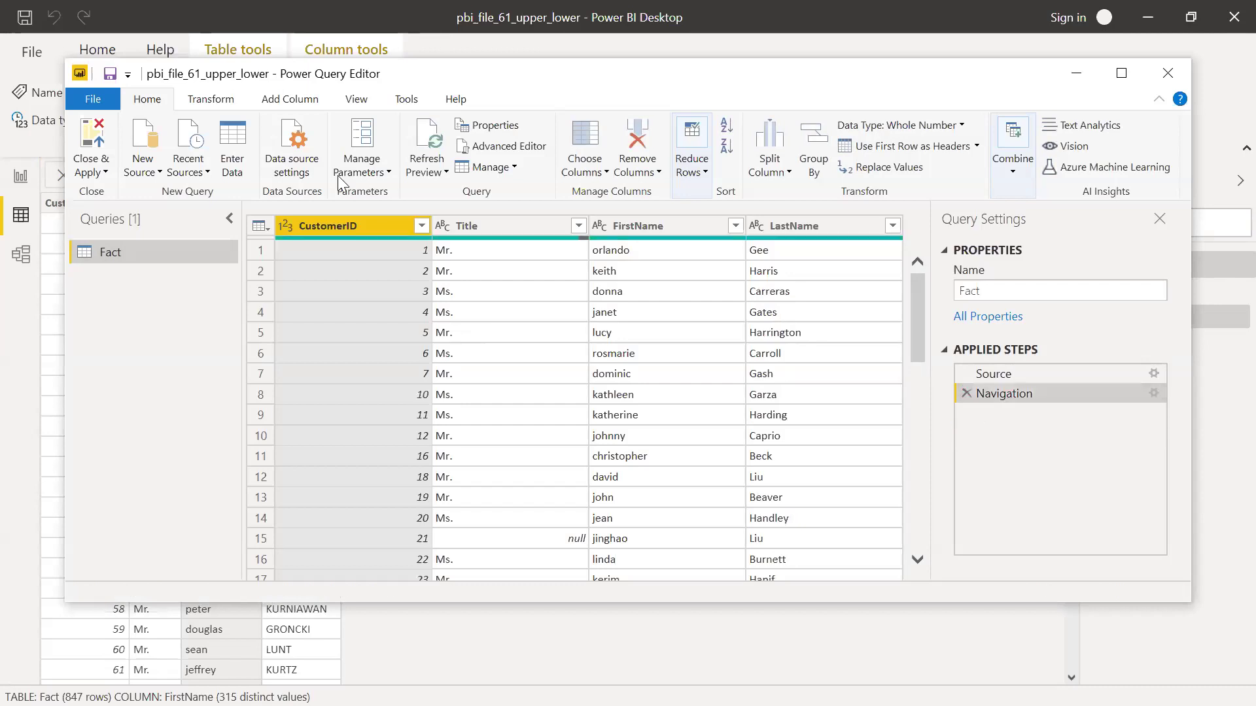
left_click(92, 170)
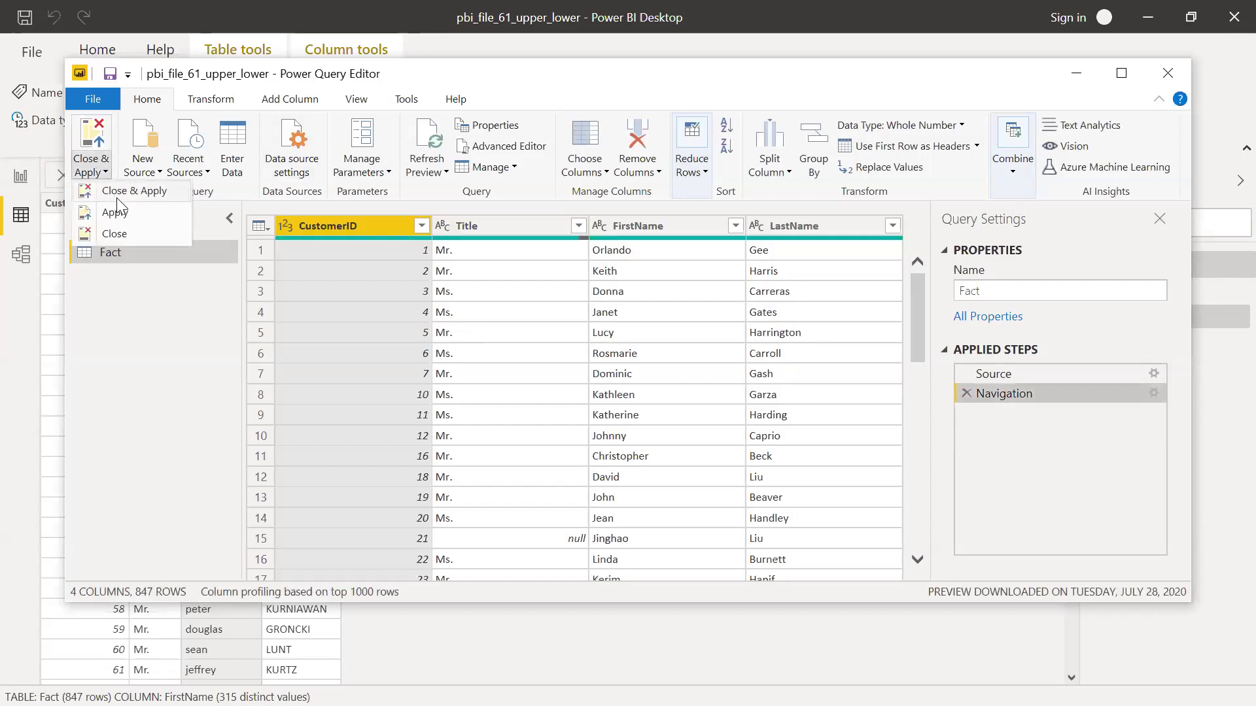
left_click(119, 195)
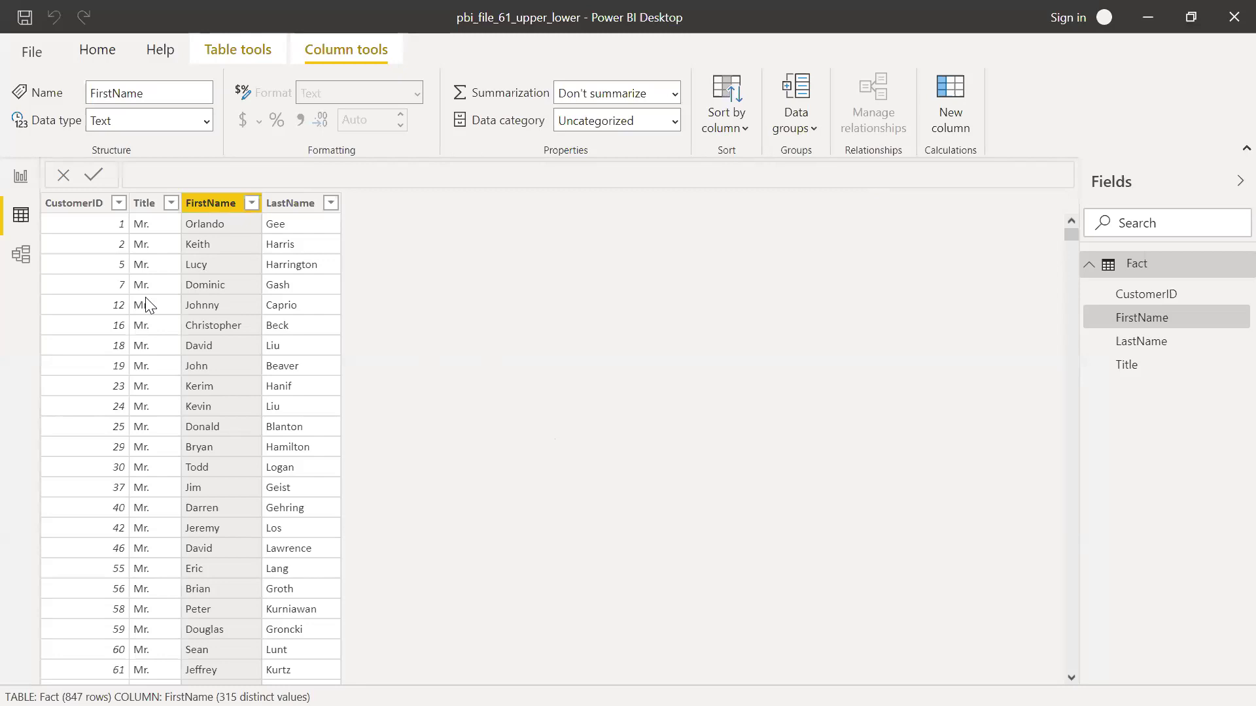
On the report canvas, sort the CustomerID/FirstName table visual by FirstName.
left_click(22, 183)
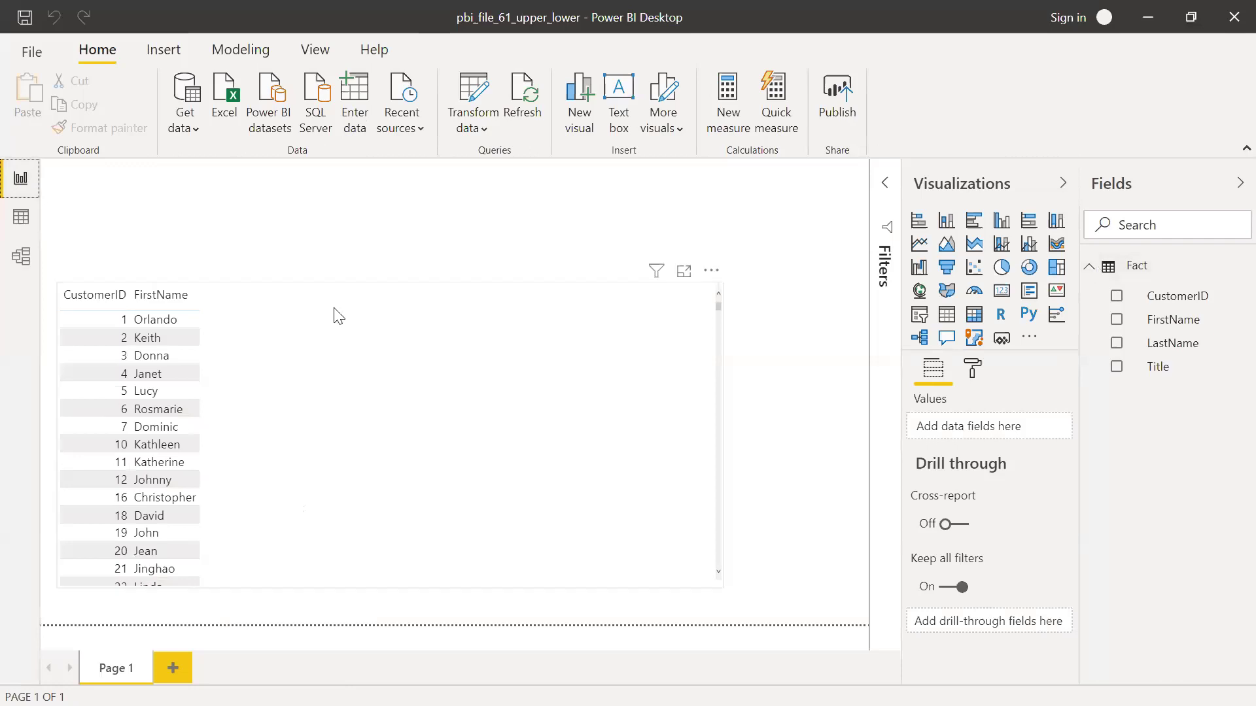
left_click(720, 376)
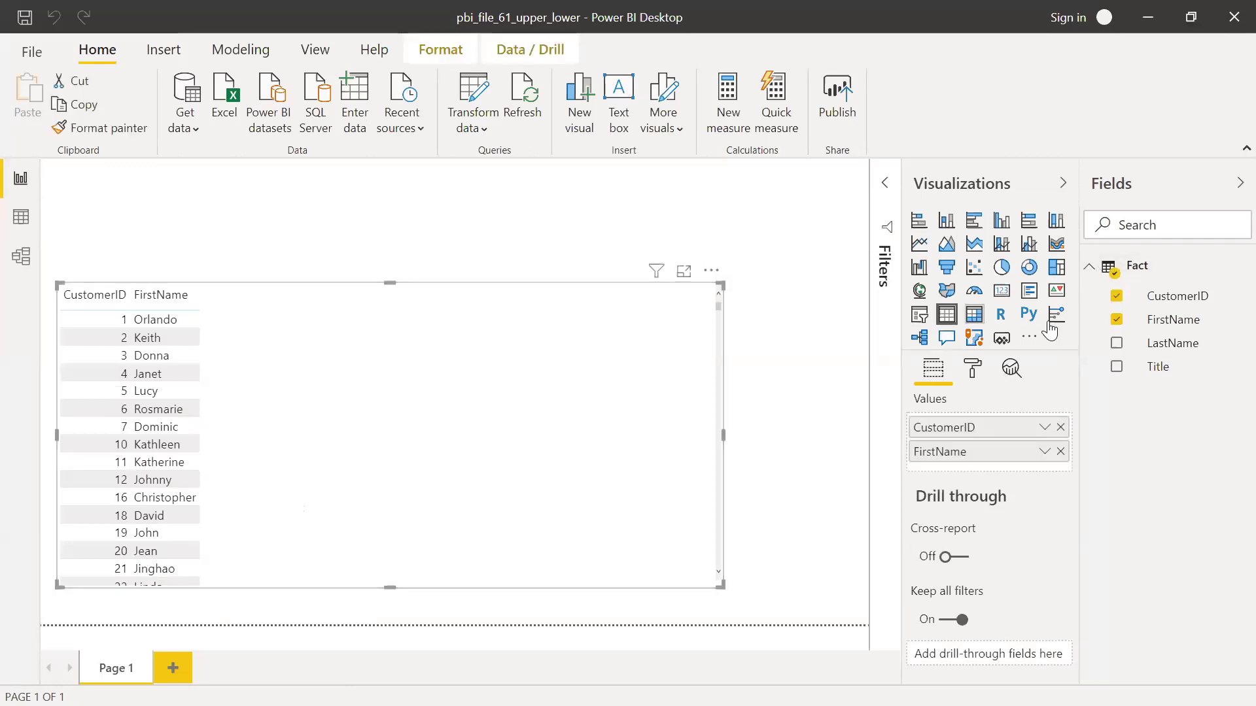
left_click(160, 295)
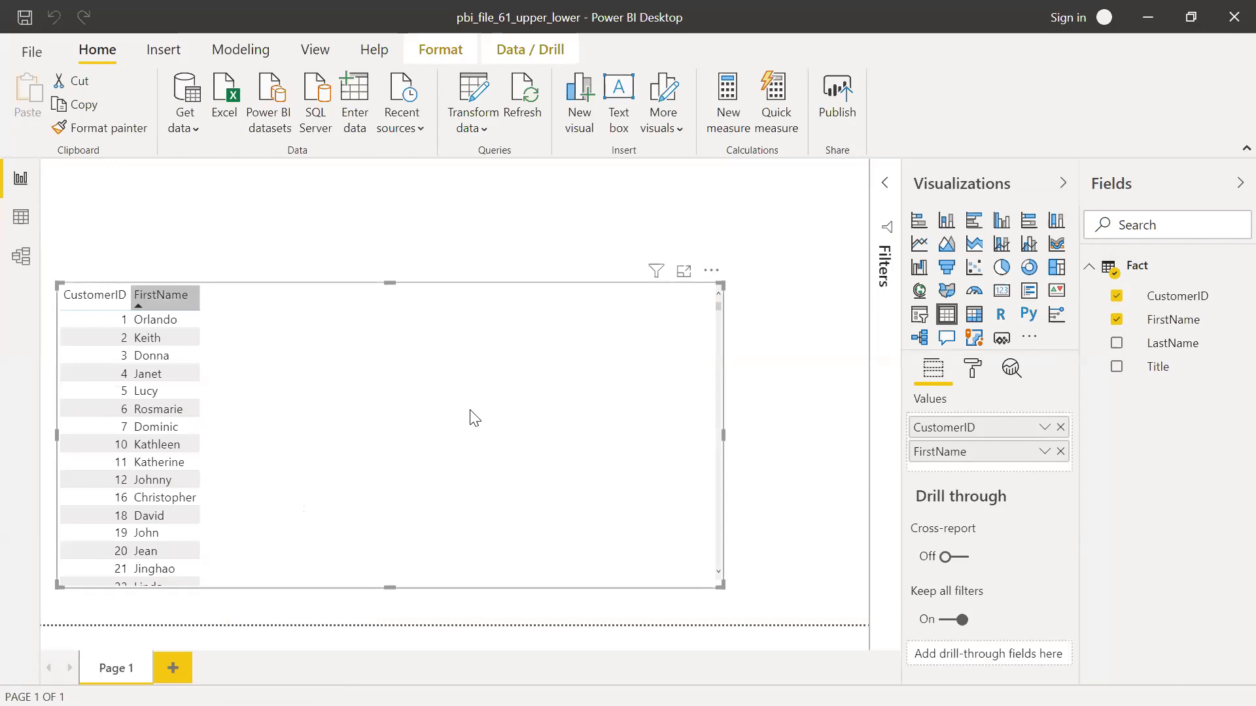
right_click(1141, 267)
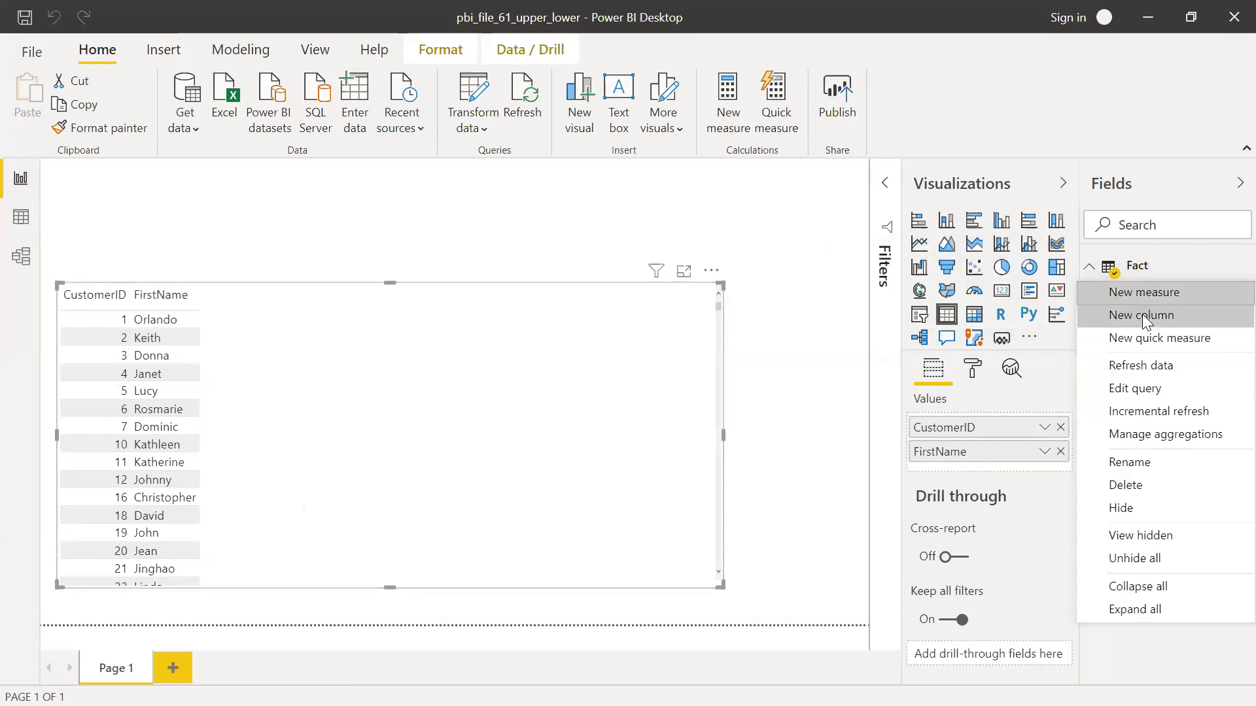
key("Escape")
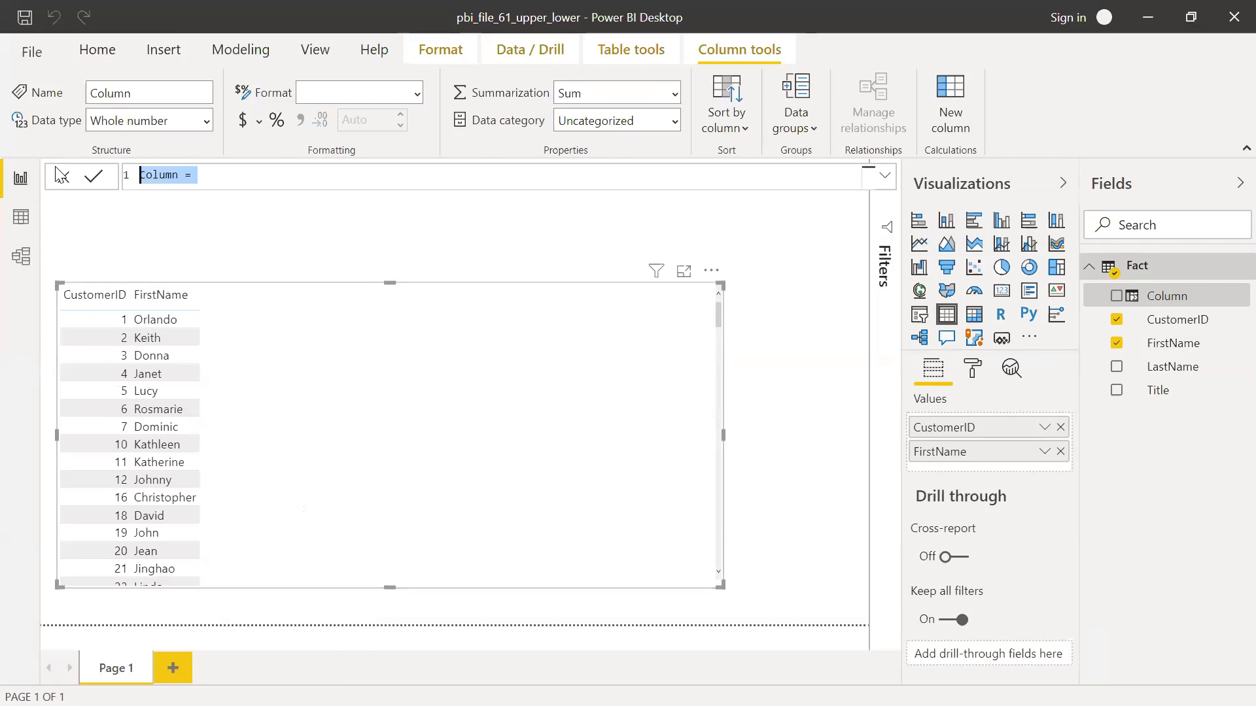
Create the column lower_firstname = LOWER('Fact'[FirstName]) and add it to the table visual.
type("LOWER")
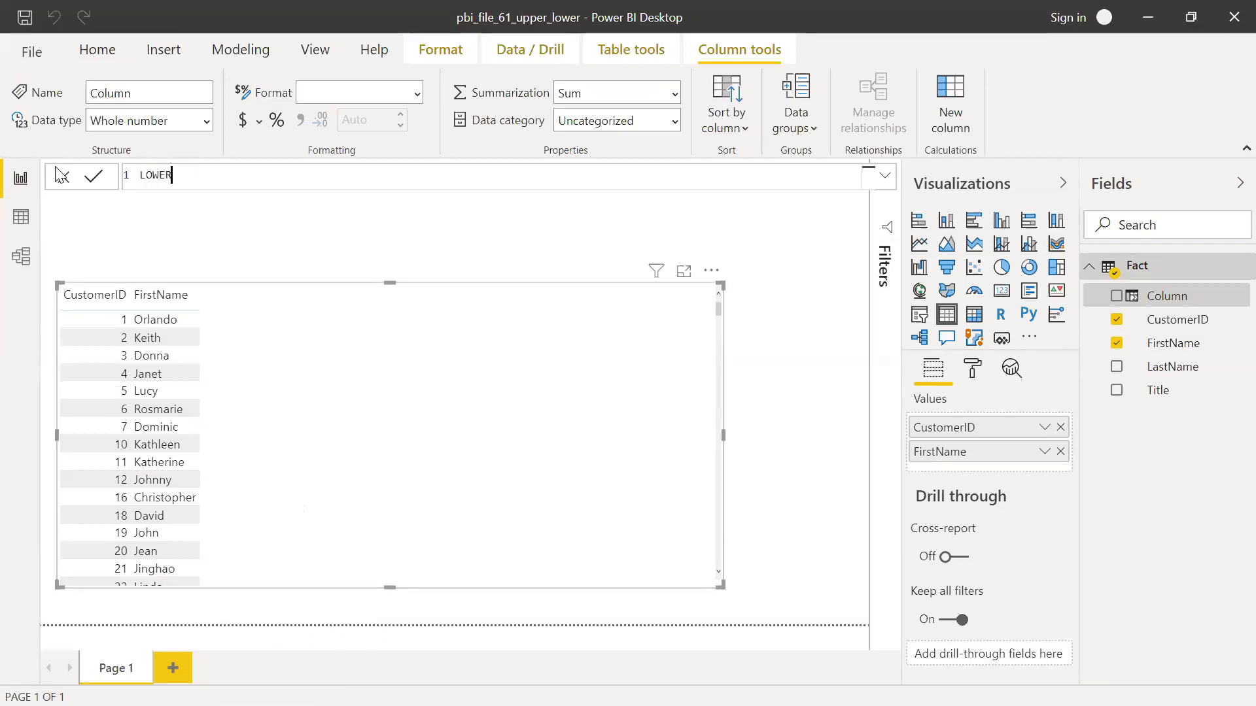
key("BackSpace")
key("BackSpace")
key("BackSpace")
key("BackSpace")
key("BackSpace")
type("lower")
type("case")
key("BackSpace")
key("BackSpace")
key("BackSpace")
key("BackSpace")
key("BackSpace")
type("r_firstname = lo")
key("Tab")
type("fir")
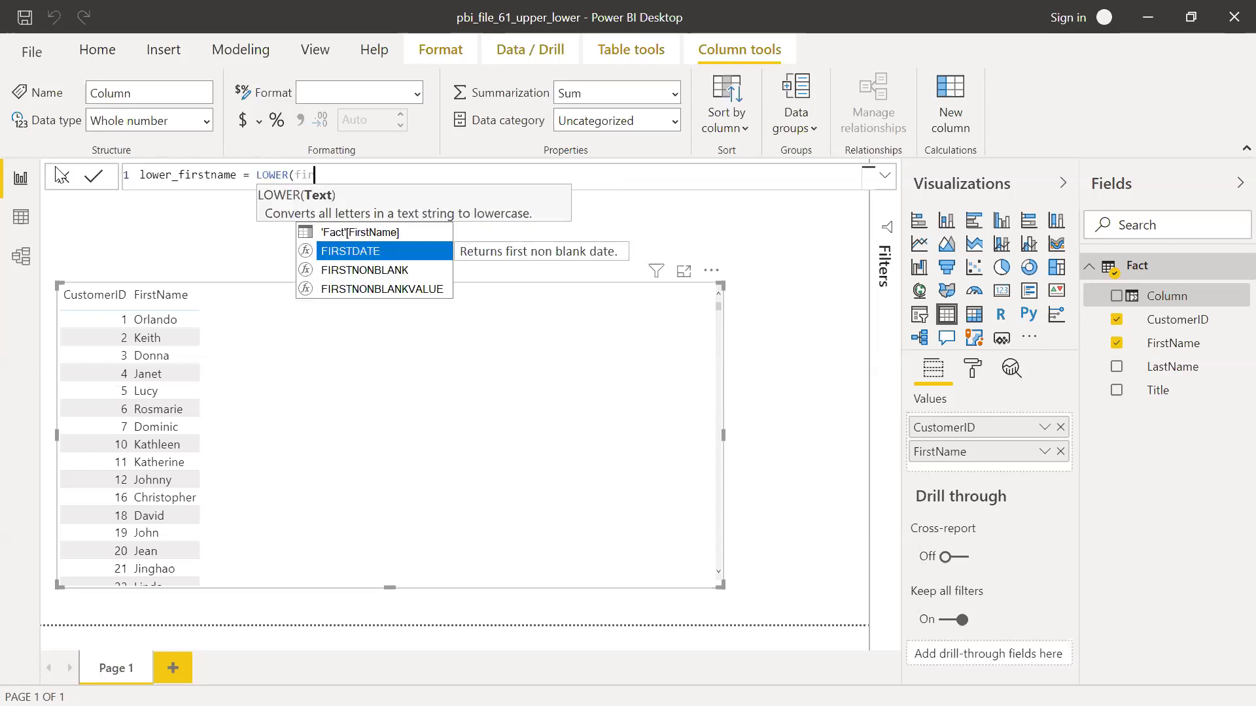
key("Up")
key("Tab")
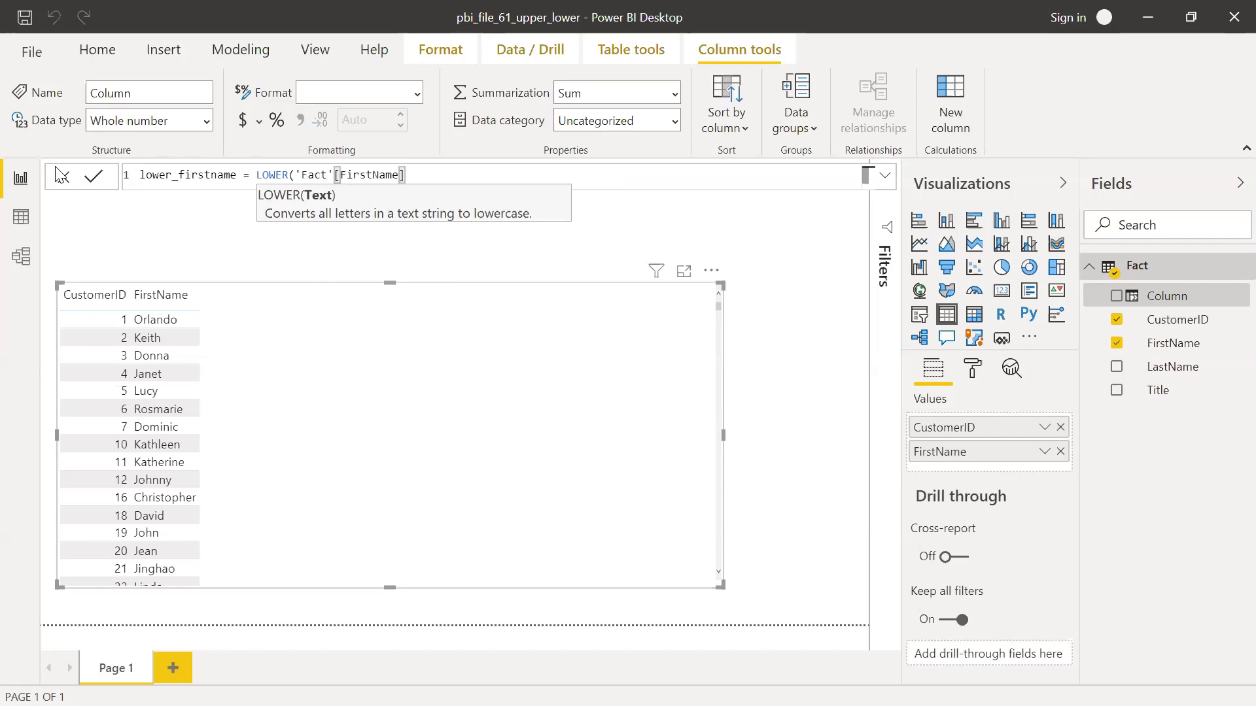
type(")")
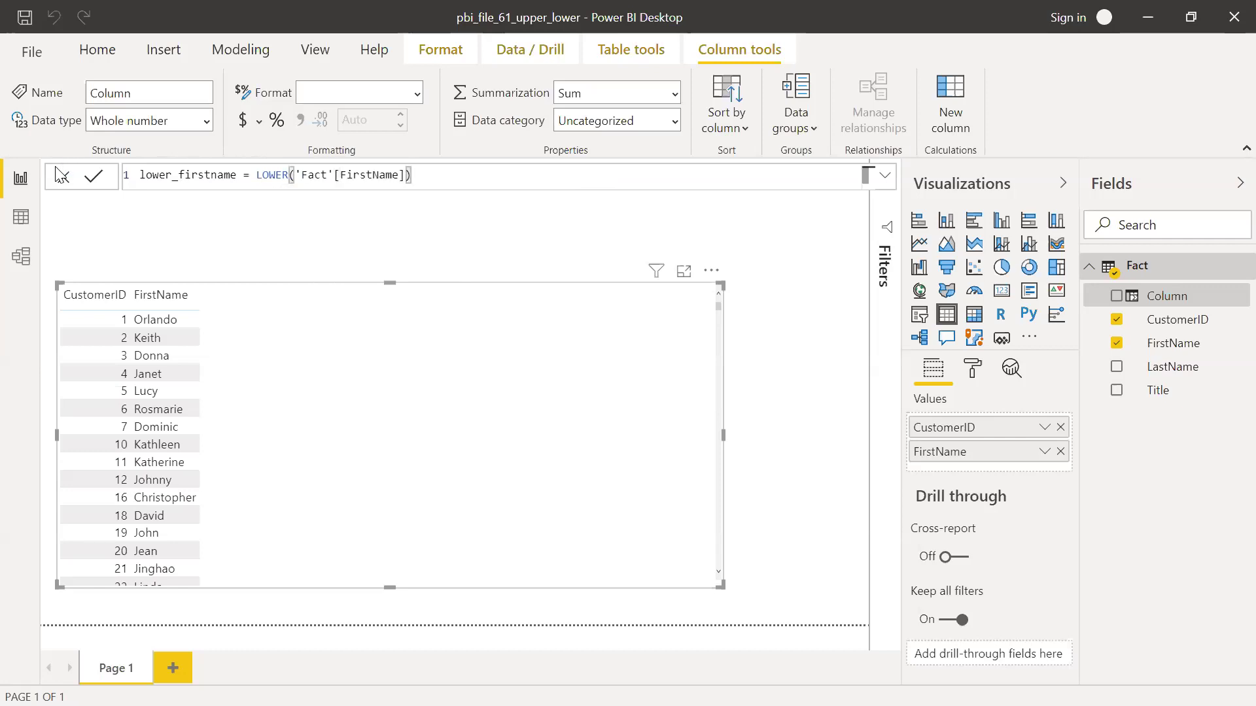
key("Return")
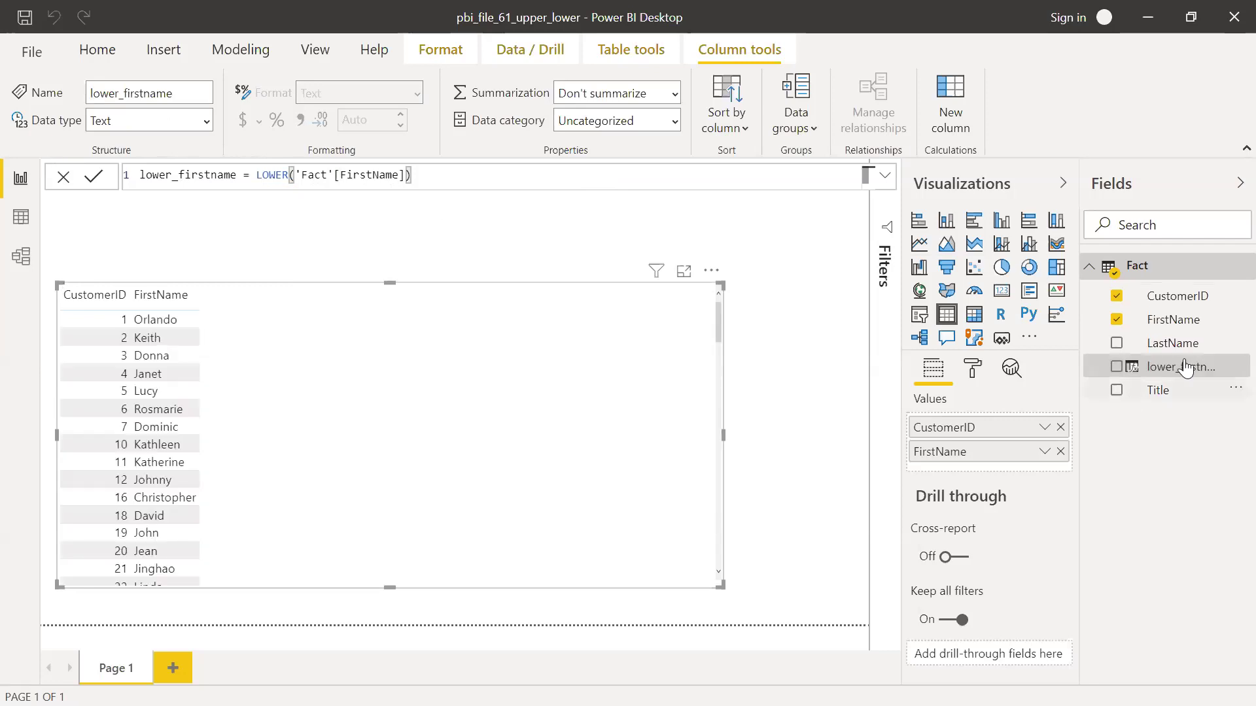
left_click_drag(846, 410, 332, 390)
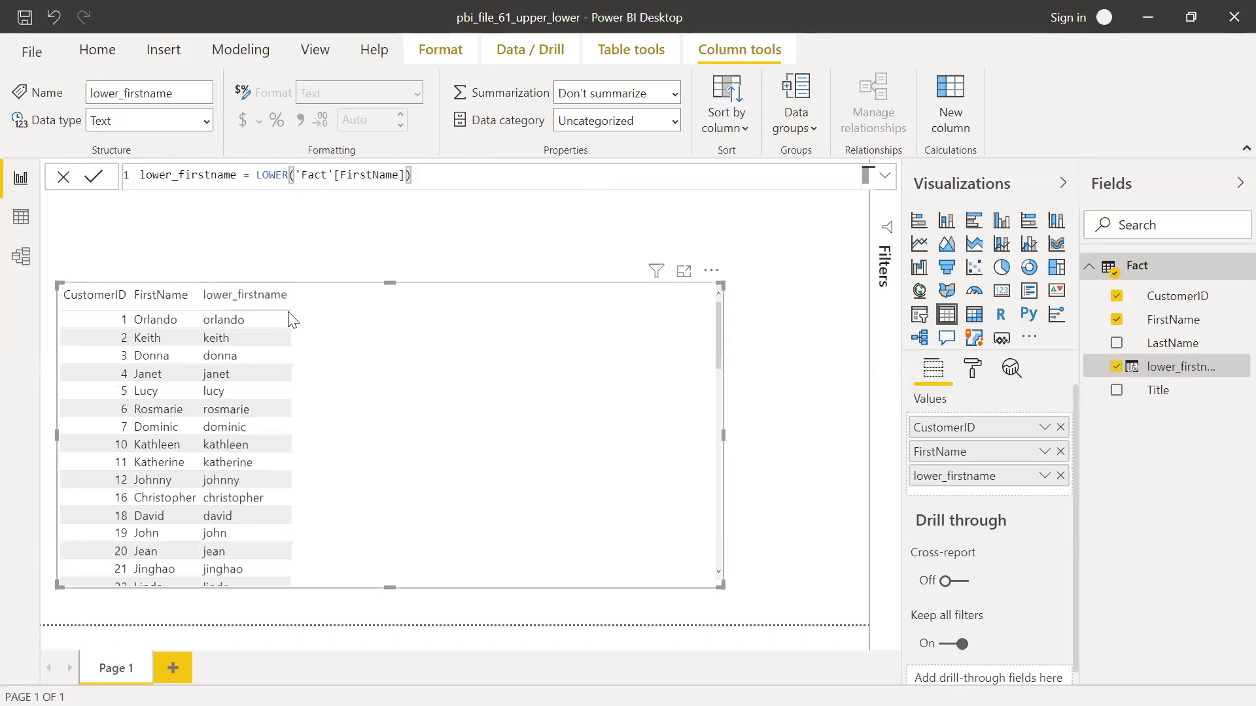
Add a Fact column UPPER_FIRSTNAME = UPPER('Fact'[FirstName]) and place it in the table visual.
right_click(1146, 278)
left_click(1157, 319)
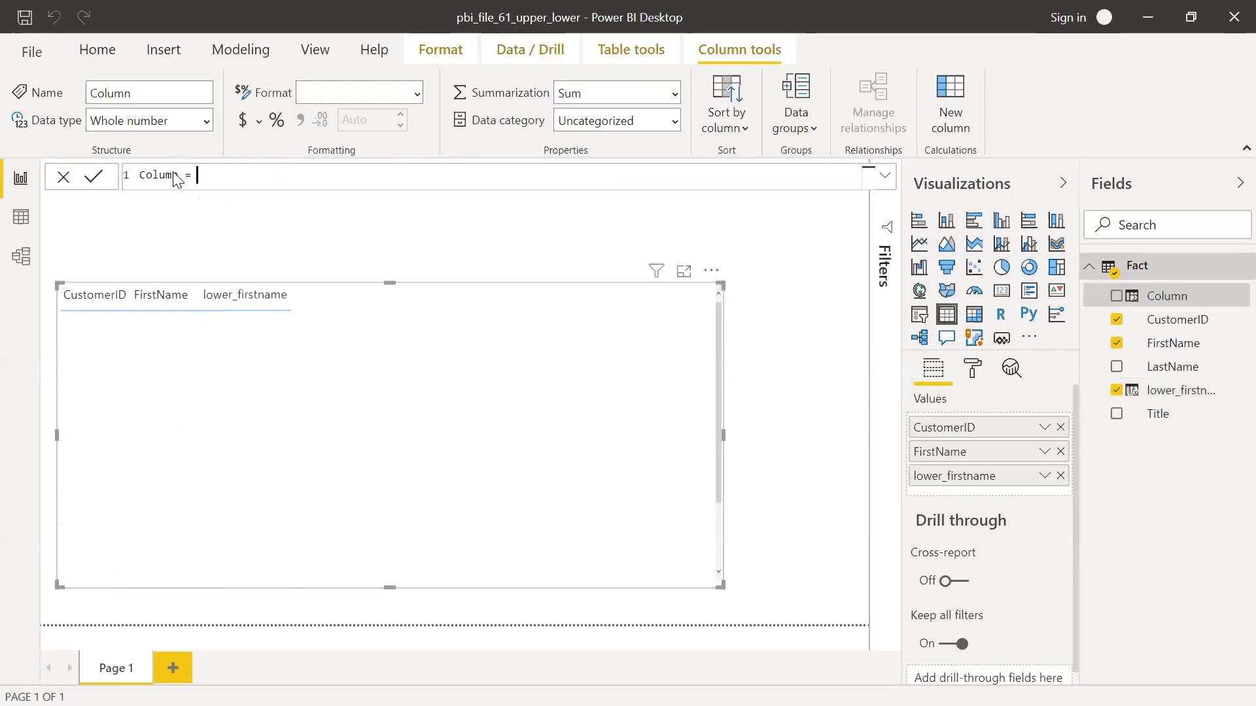
key("ctrl+a")
type("UPP")
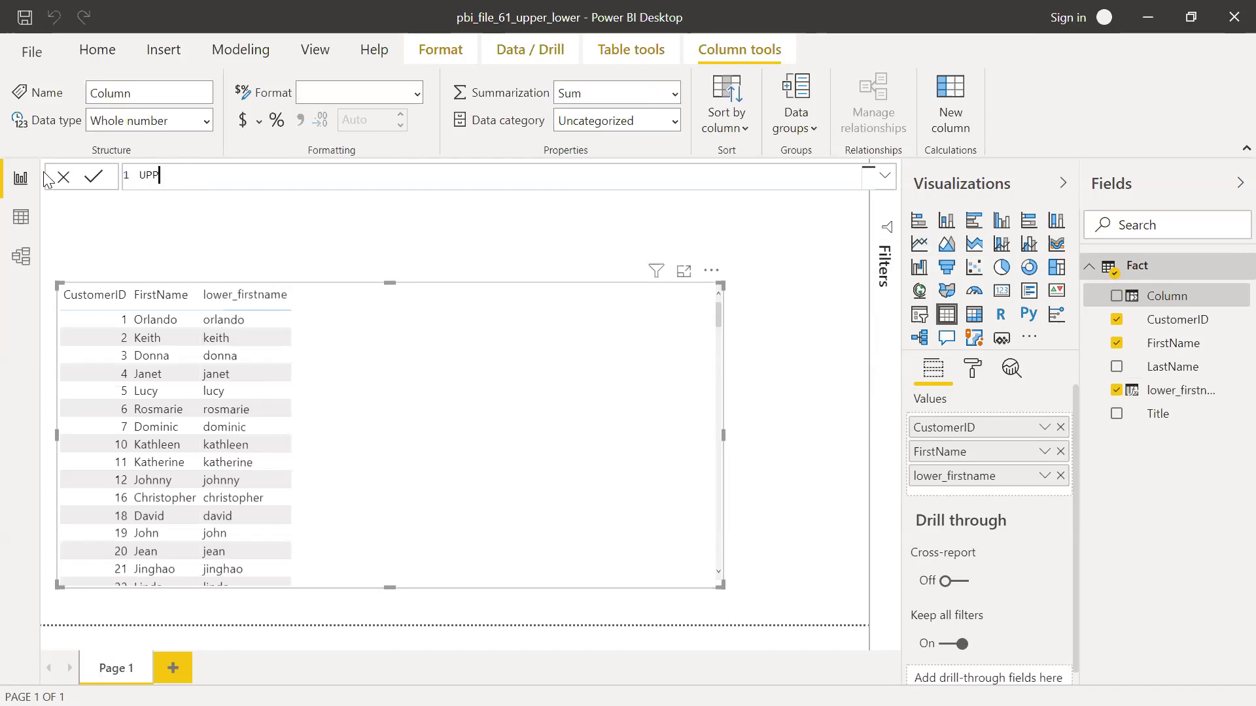
type("ER_FIRSTNAME = U")
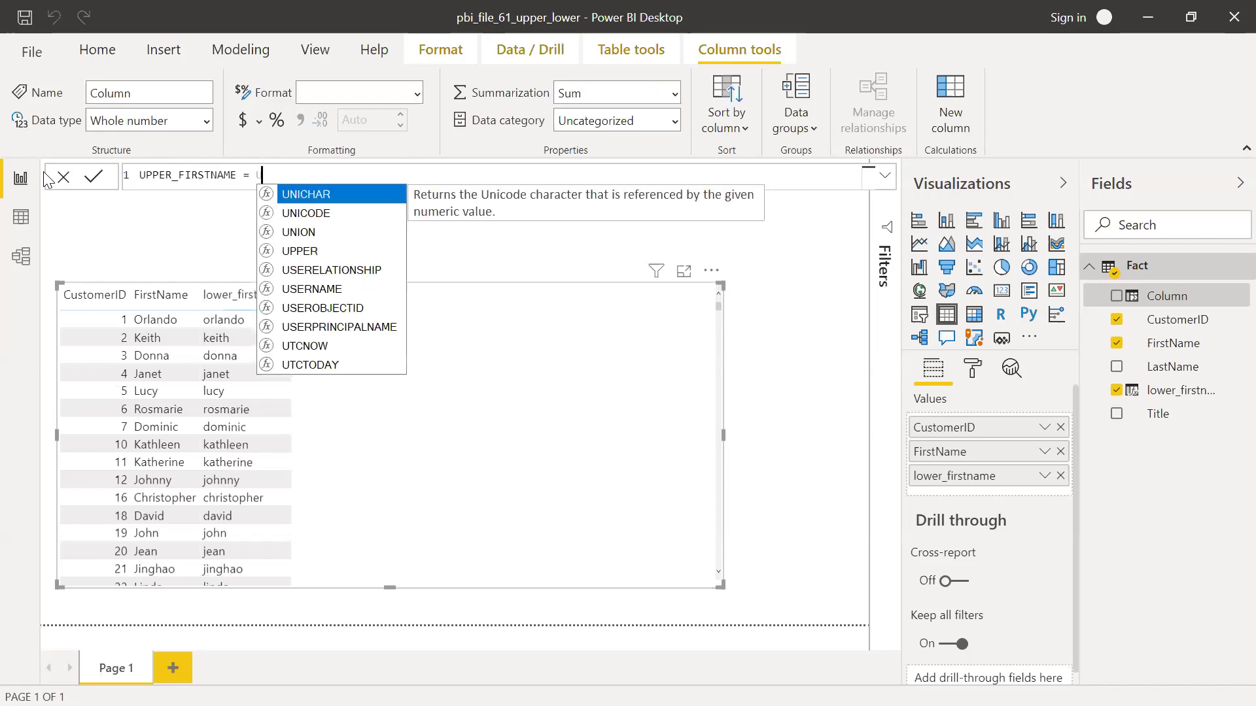
type("PPER(")
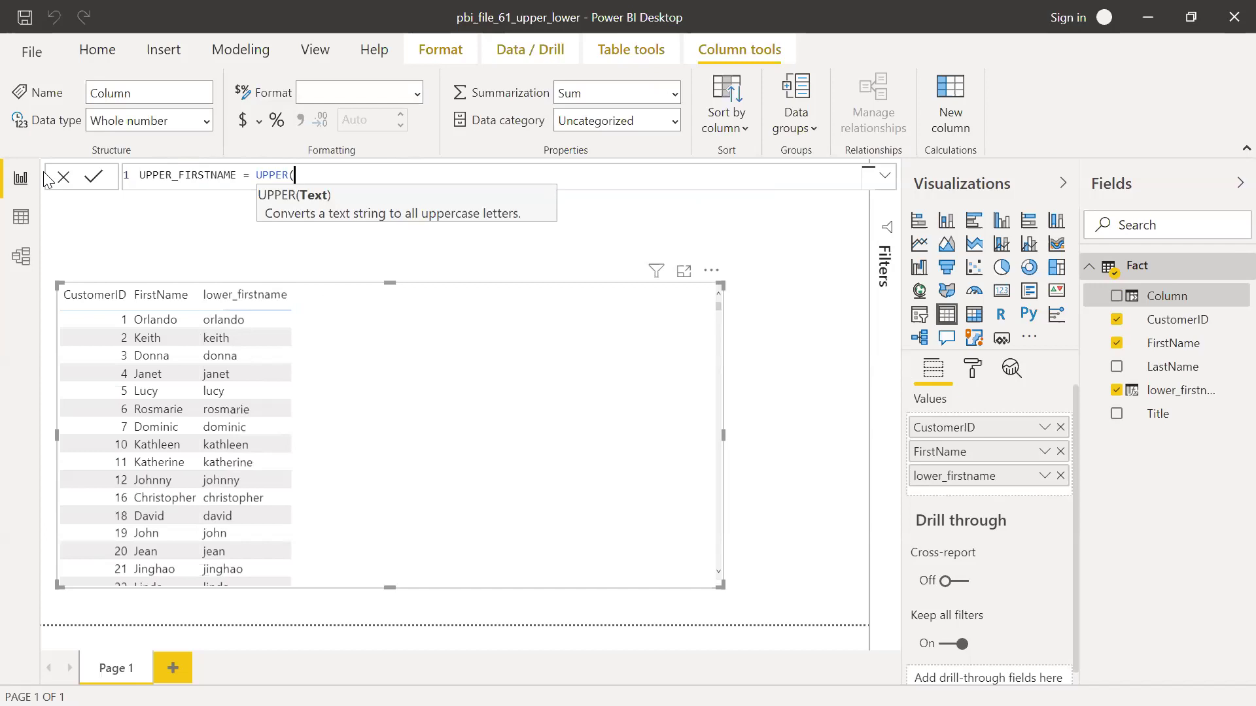
type("fi")
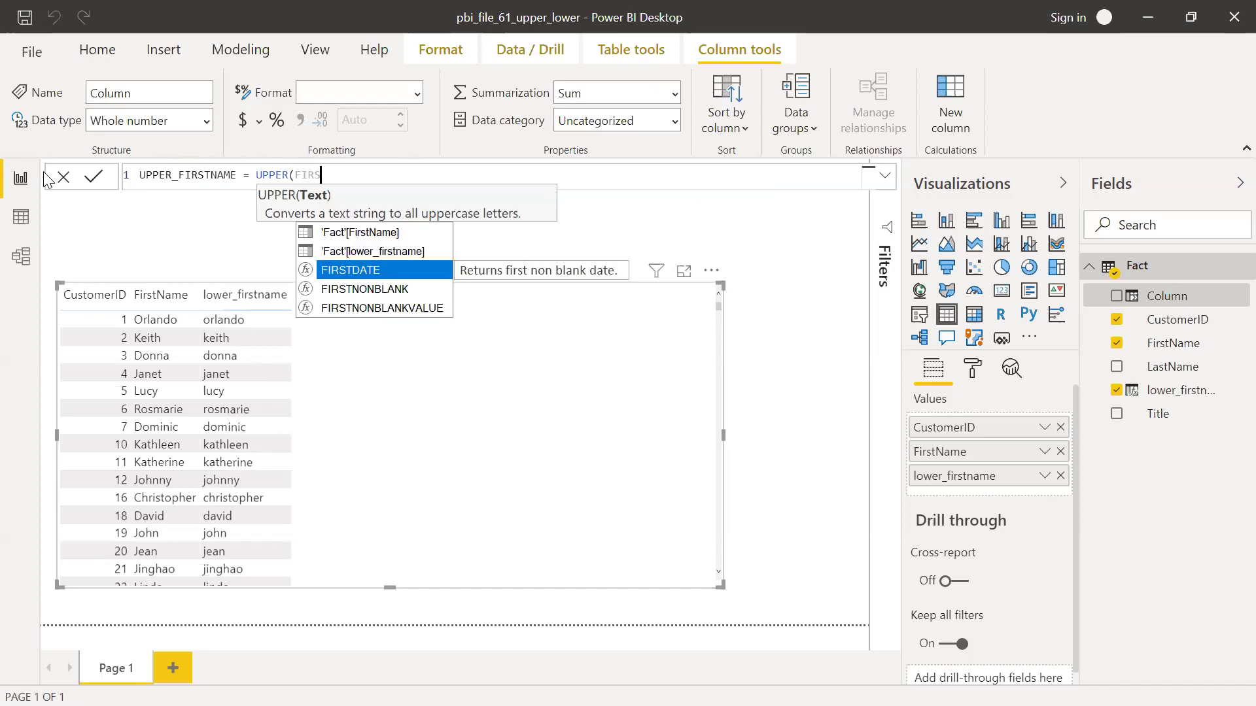
key("Tab")
type(")")
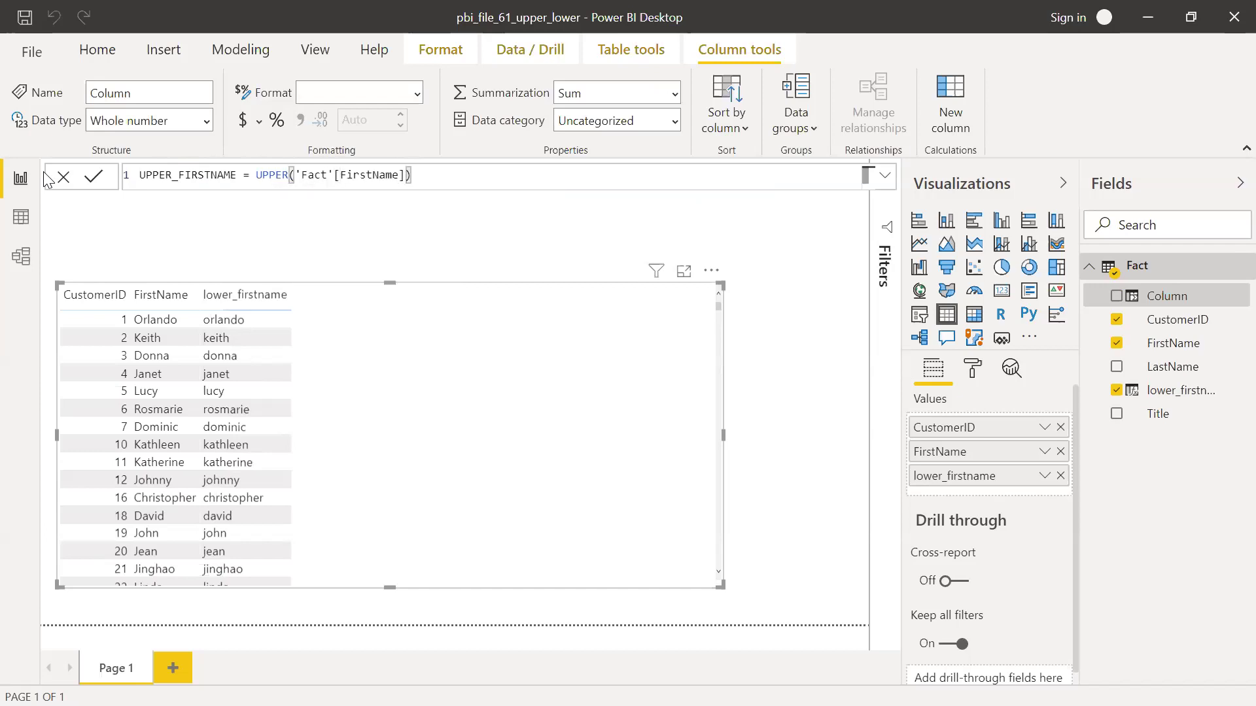
key("Return")
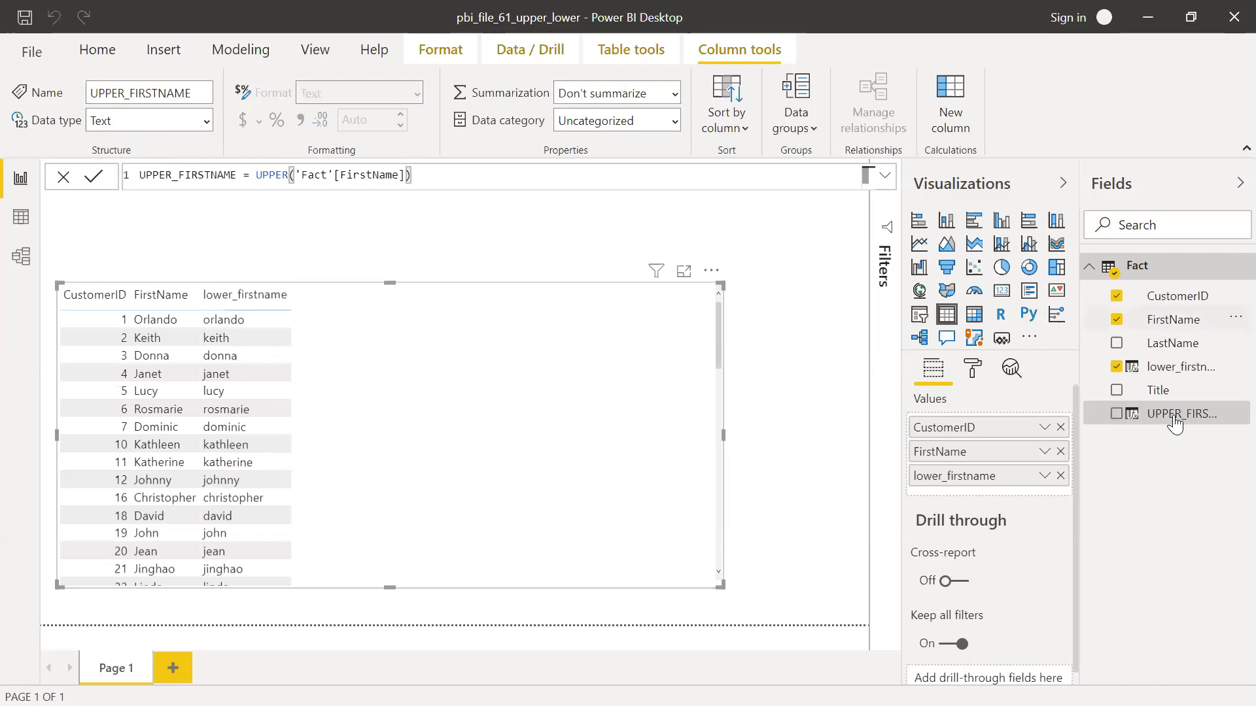
left_click_drag(1173, 417, 387, 384)
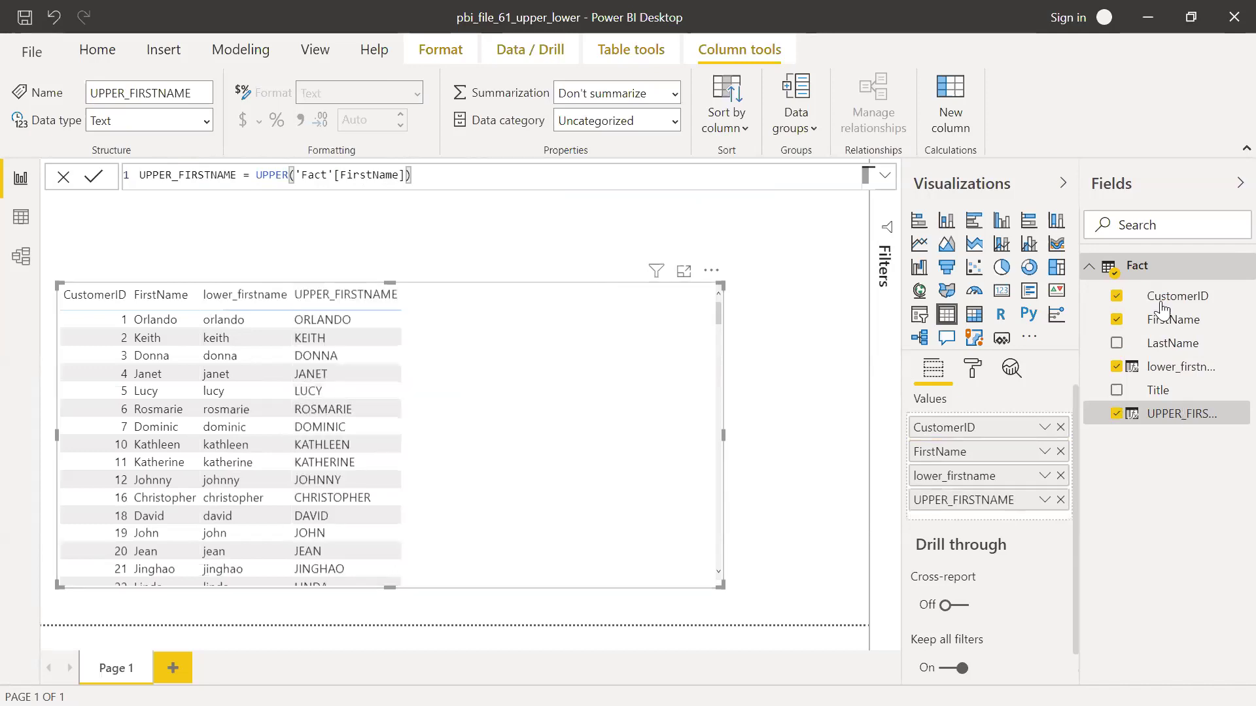
Create the measure lower_first_name_measure = LOWER(MAX('Fact'[FirstName])) and add it to the table visual.
right_click(1143, 272)
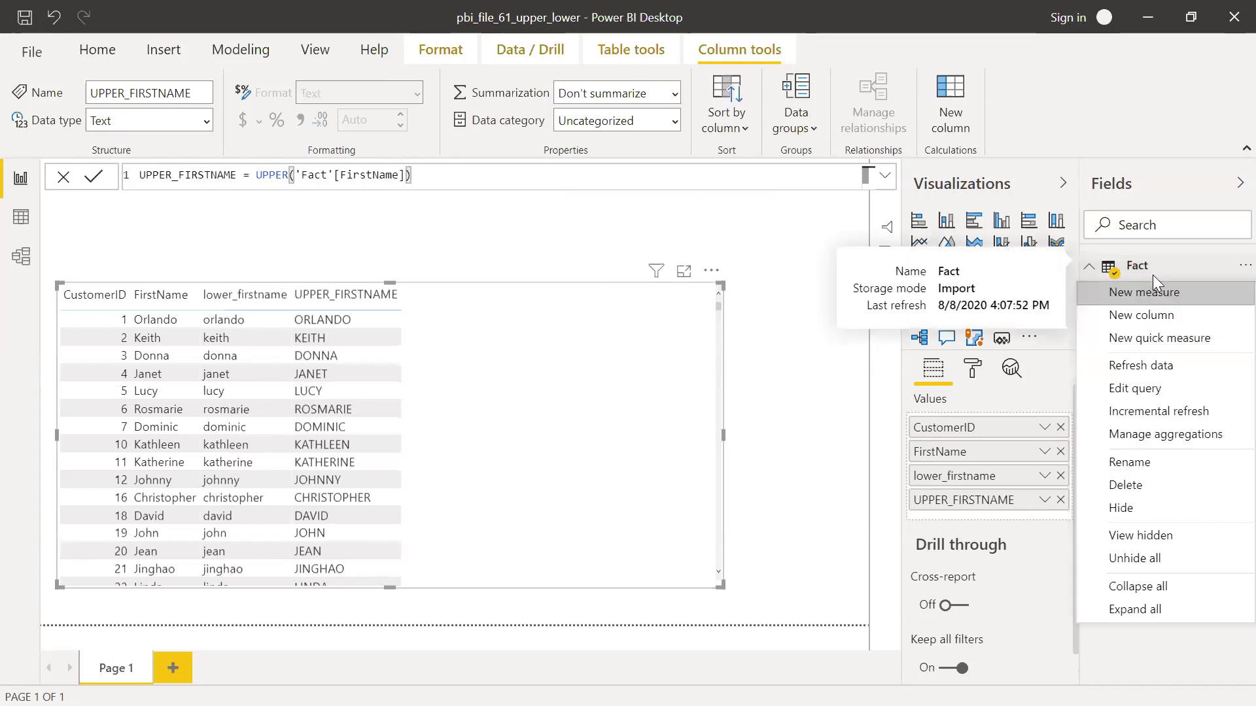
left_click(1153, 275)
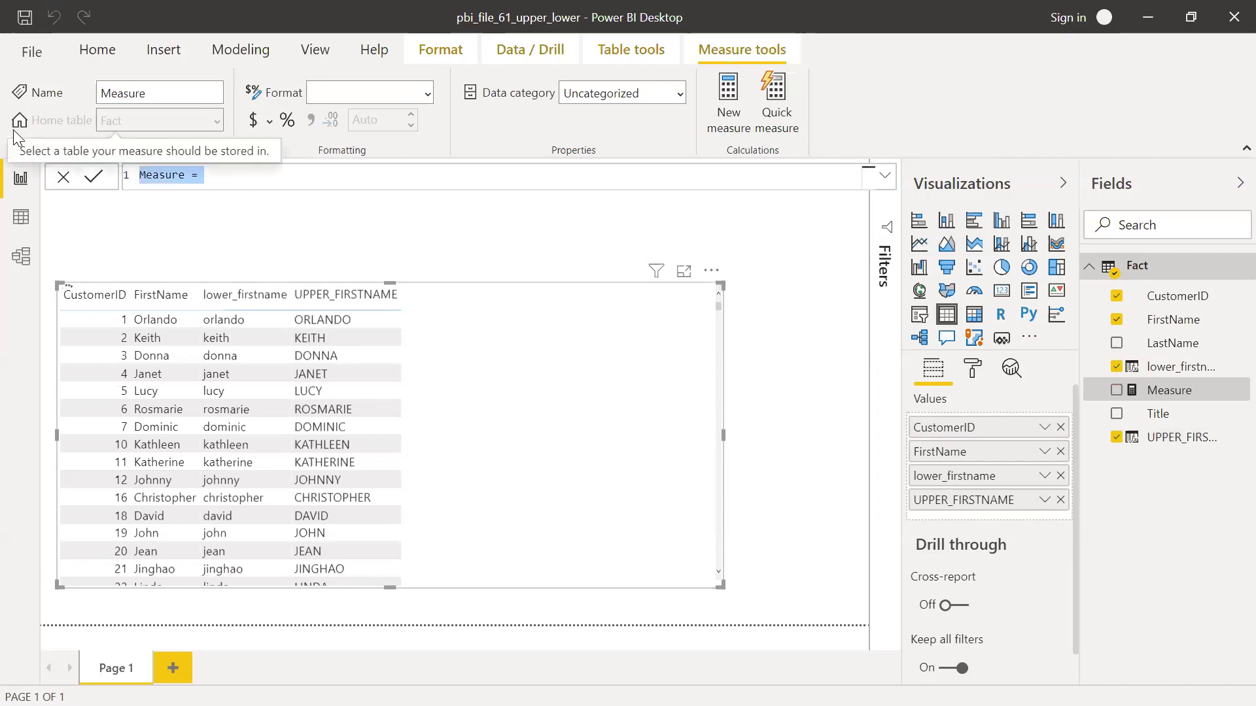
type("lower")
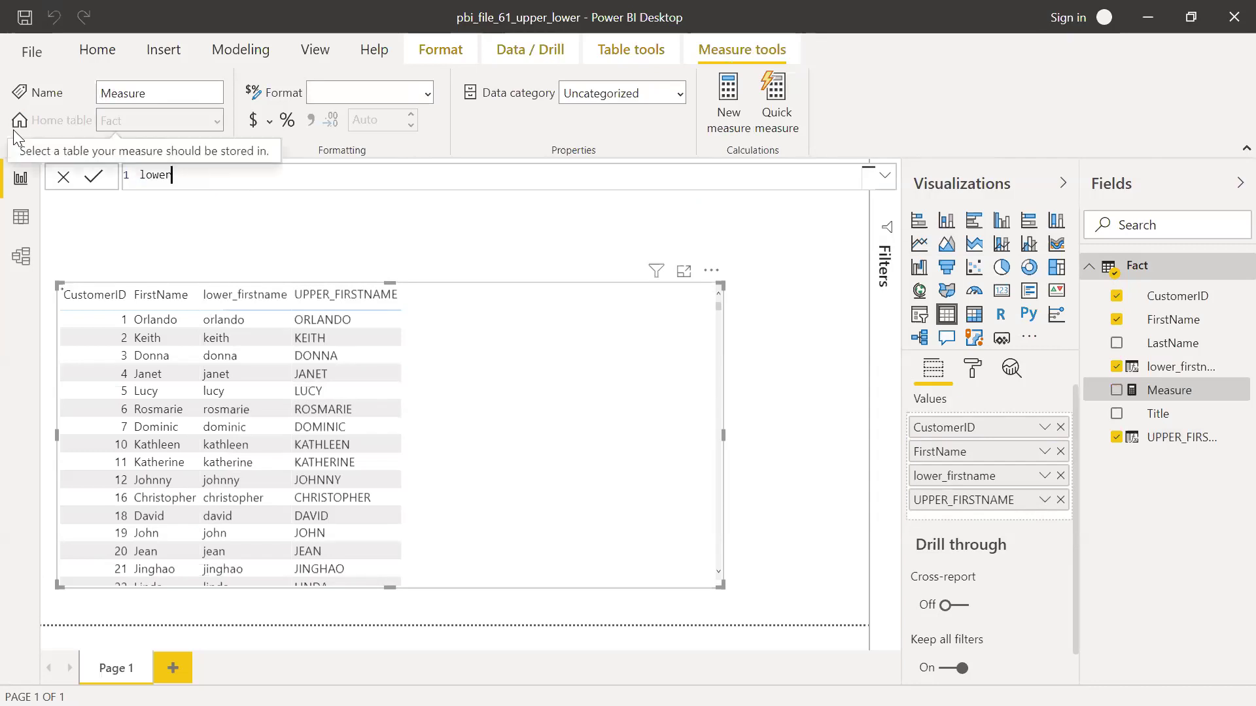
type("_first_name_measure= lo")
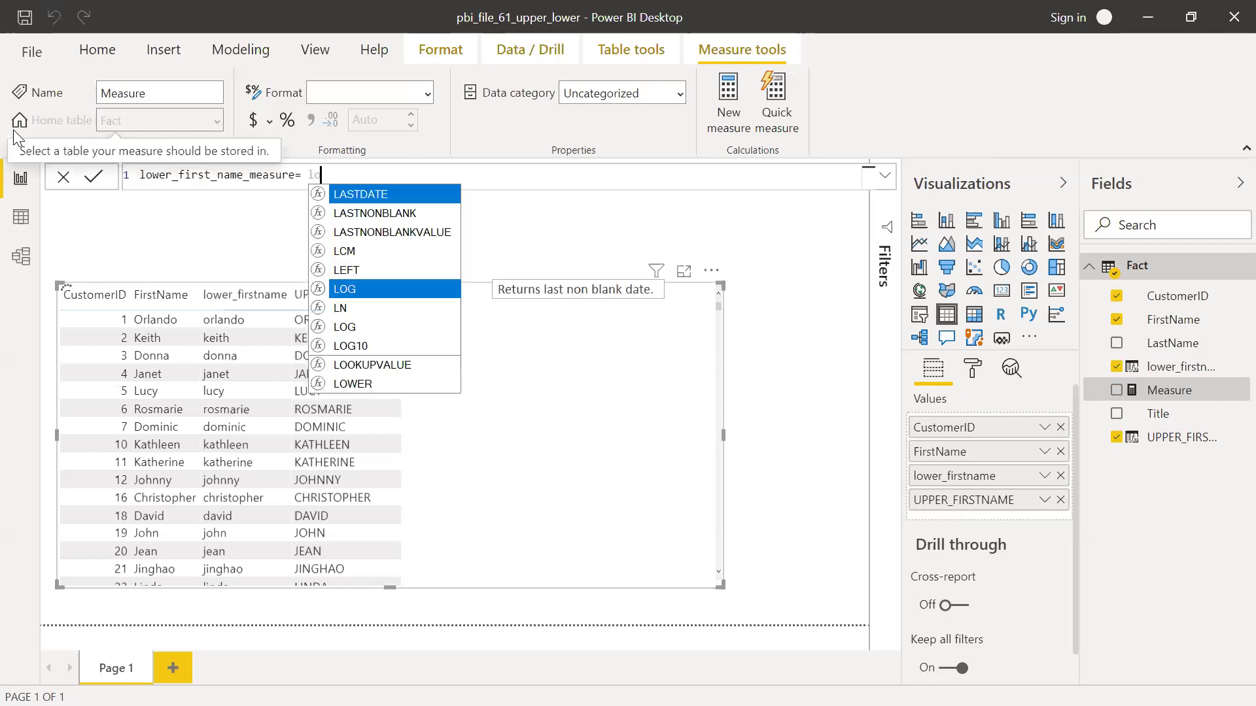
type("w")
key("Tab")
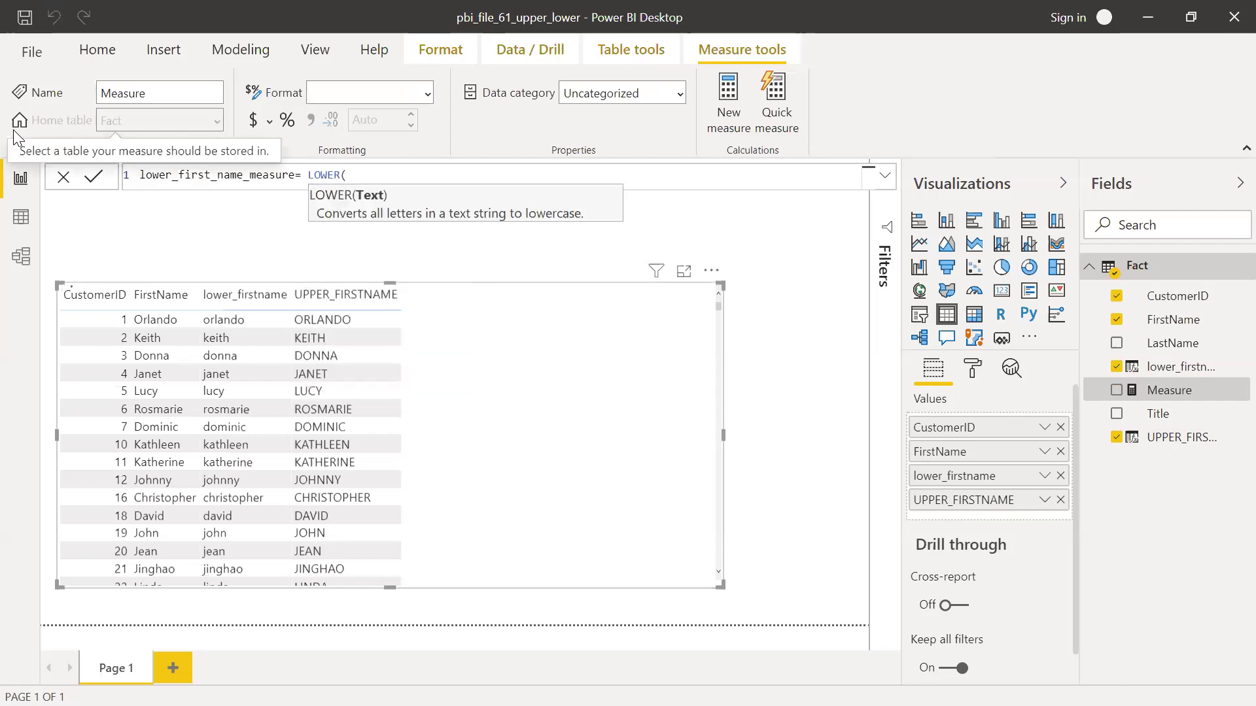
type("max")
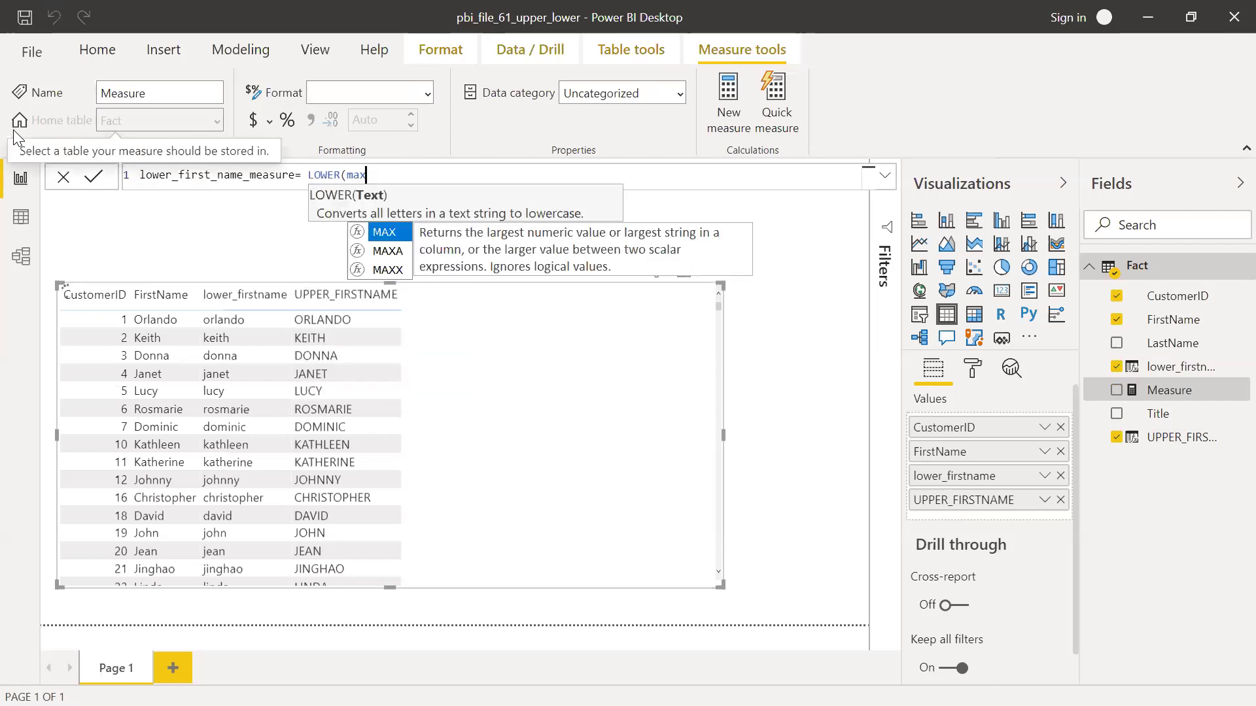
key("Tab")
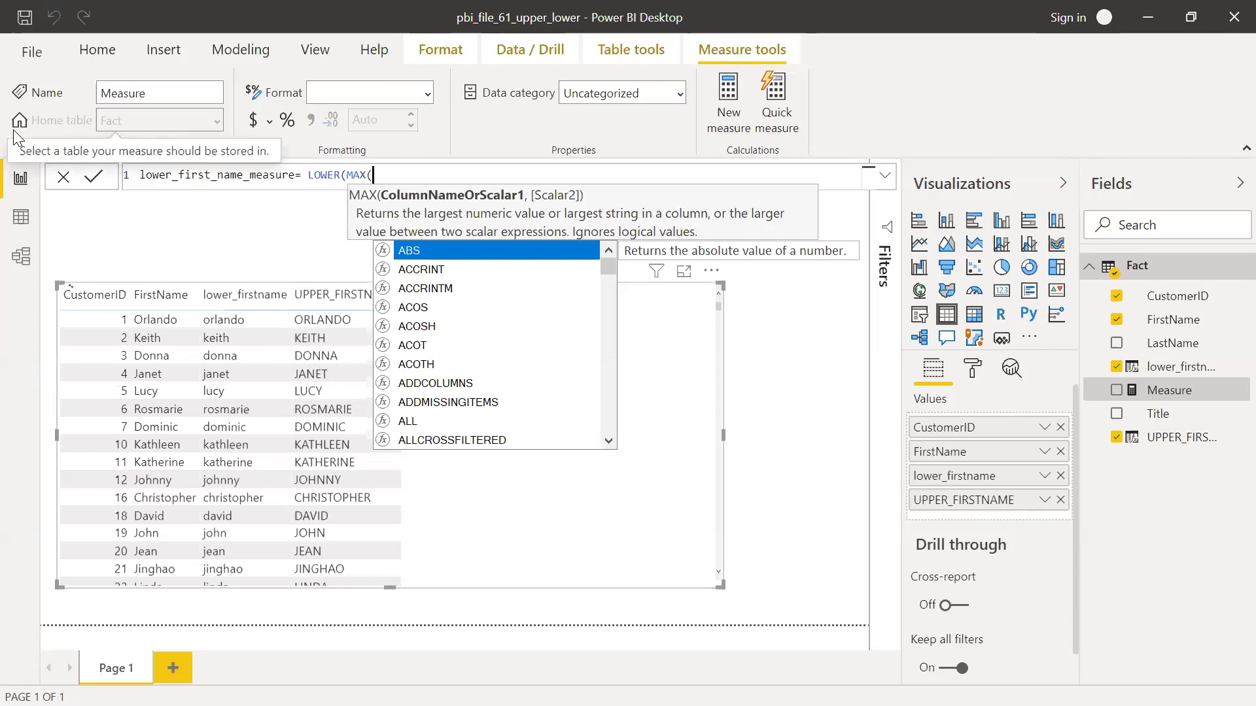
type("fir")
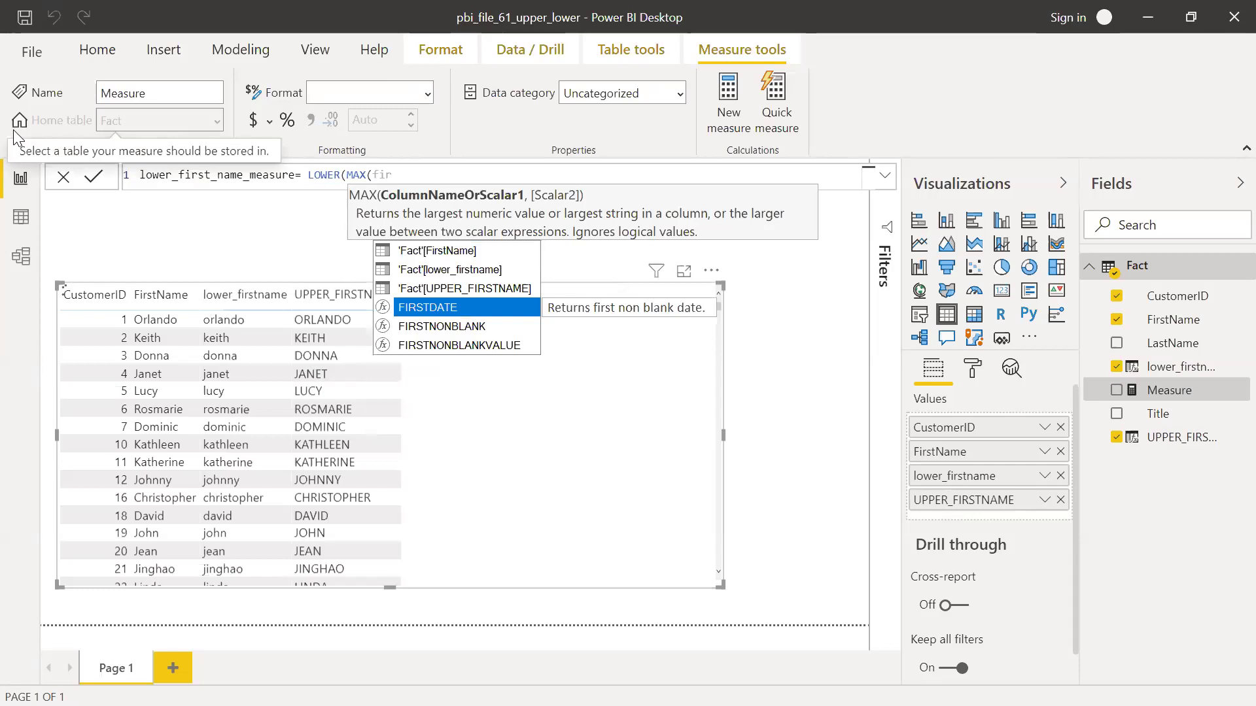
key("Up")
key("Up")
key("Up")
key("Tab")
type("))")
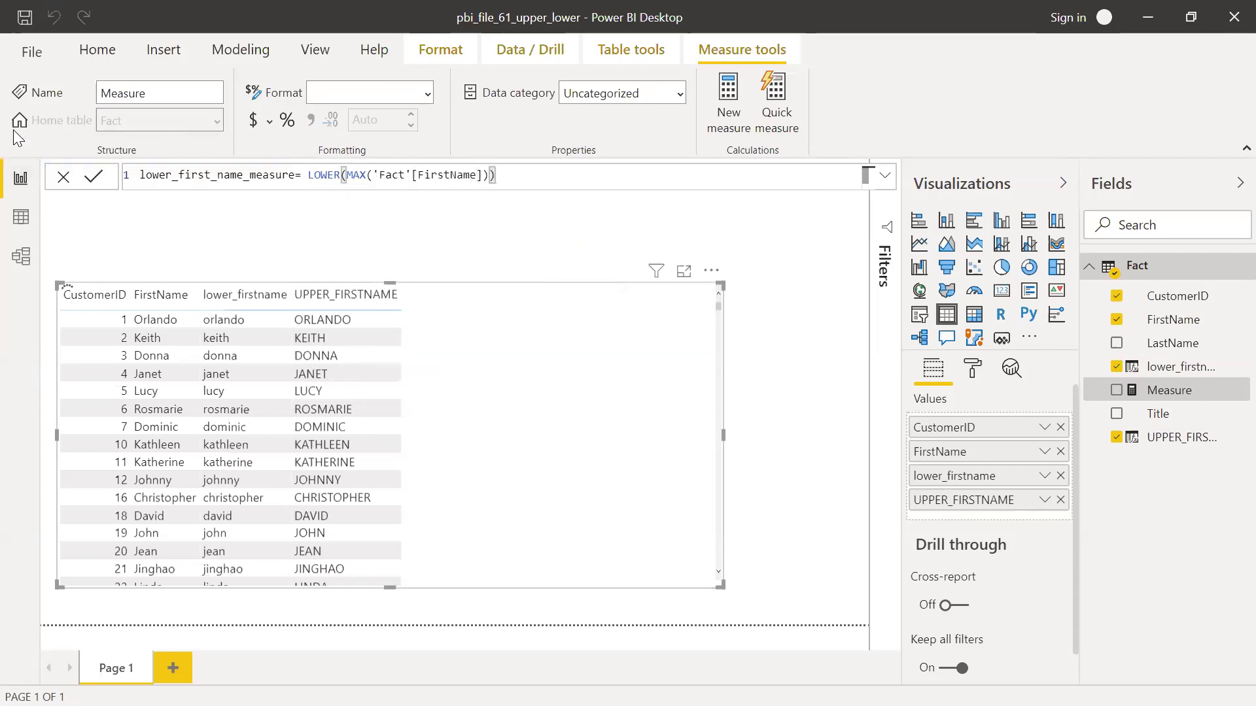
key("Return")
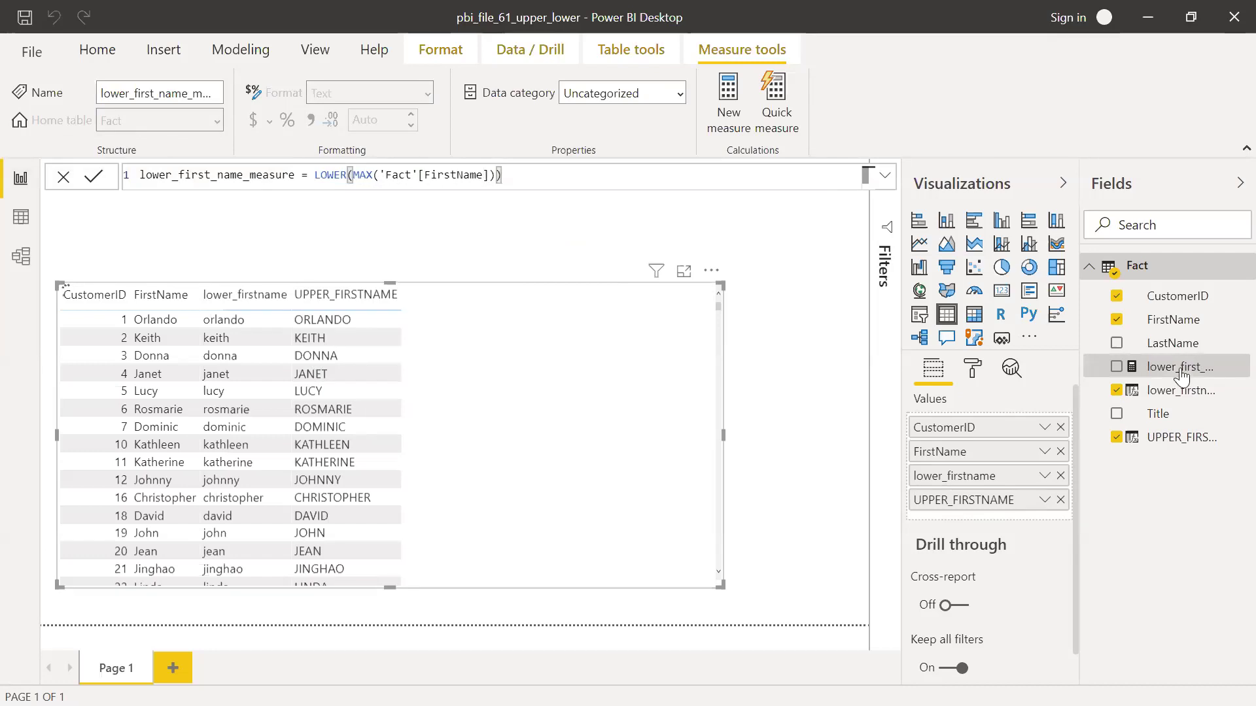
left_click_drag(1175, 368, 469, 334)
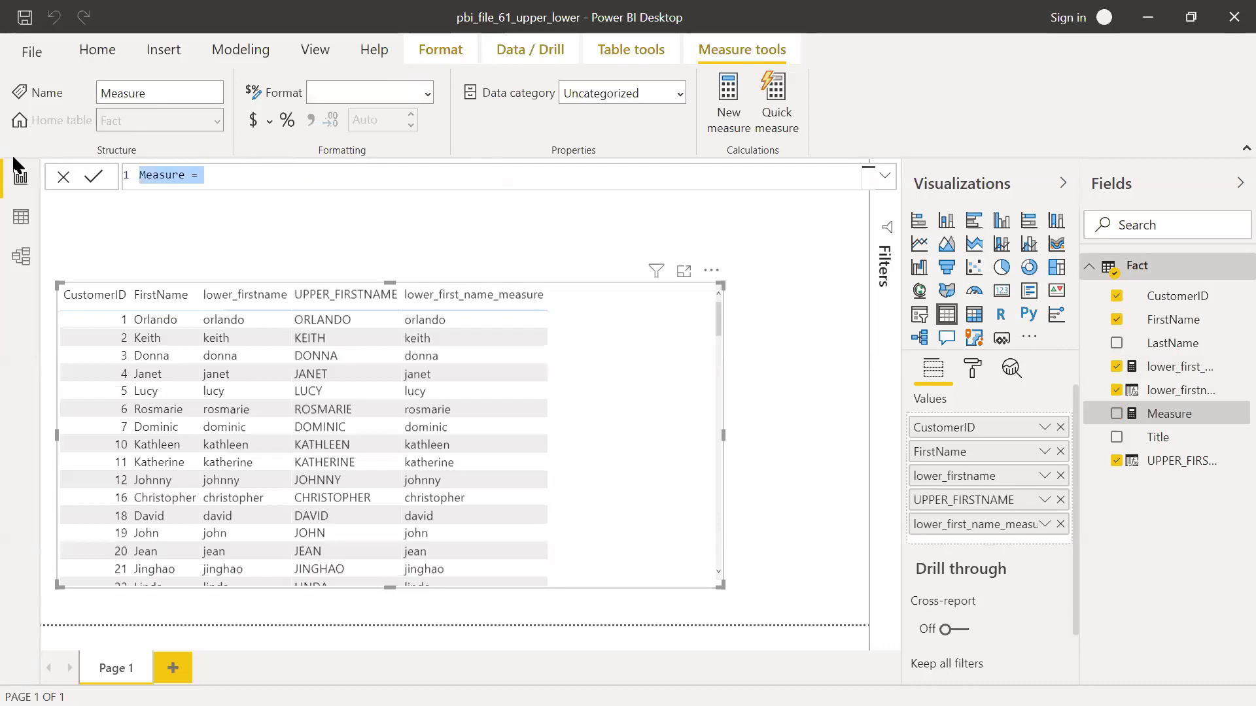
Define UPPER_FIRST_NAME = UPPER(MAX('Fact'[FirstName])) in the new measure and drag it into the table.
type("UPPER_FIRST")
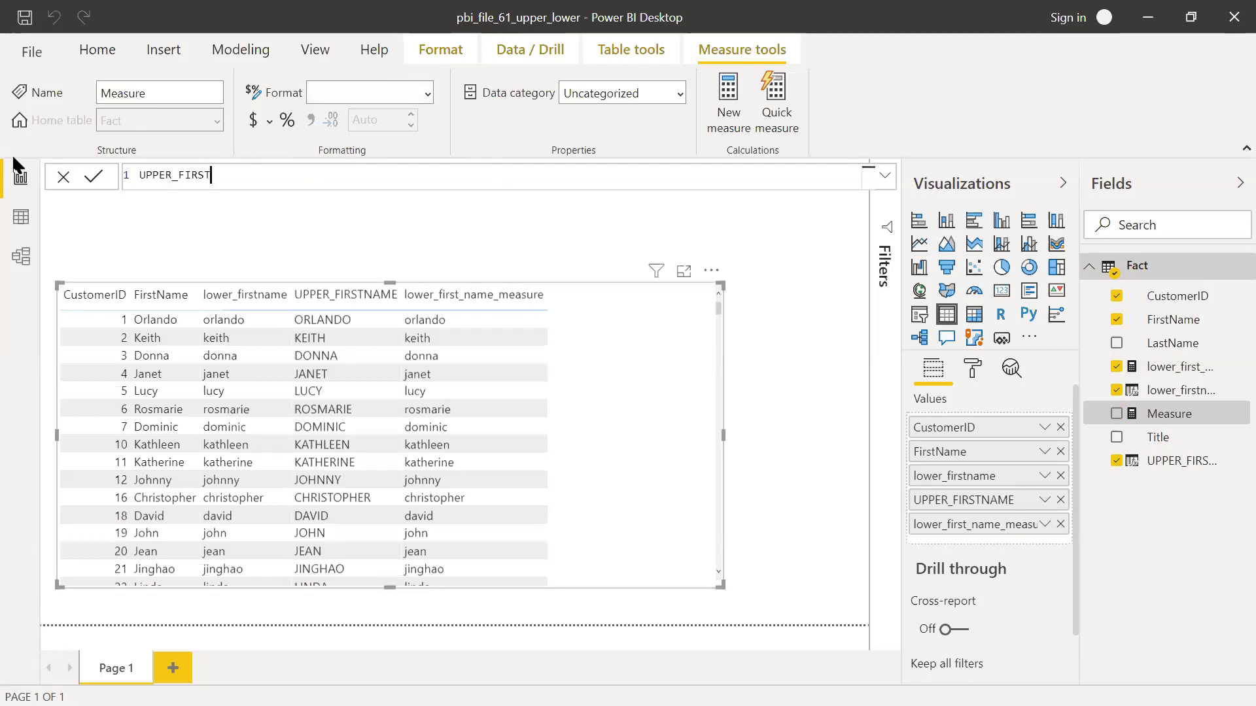
type("_NAME = UPP")
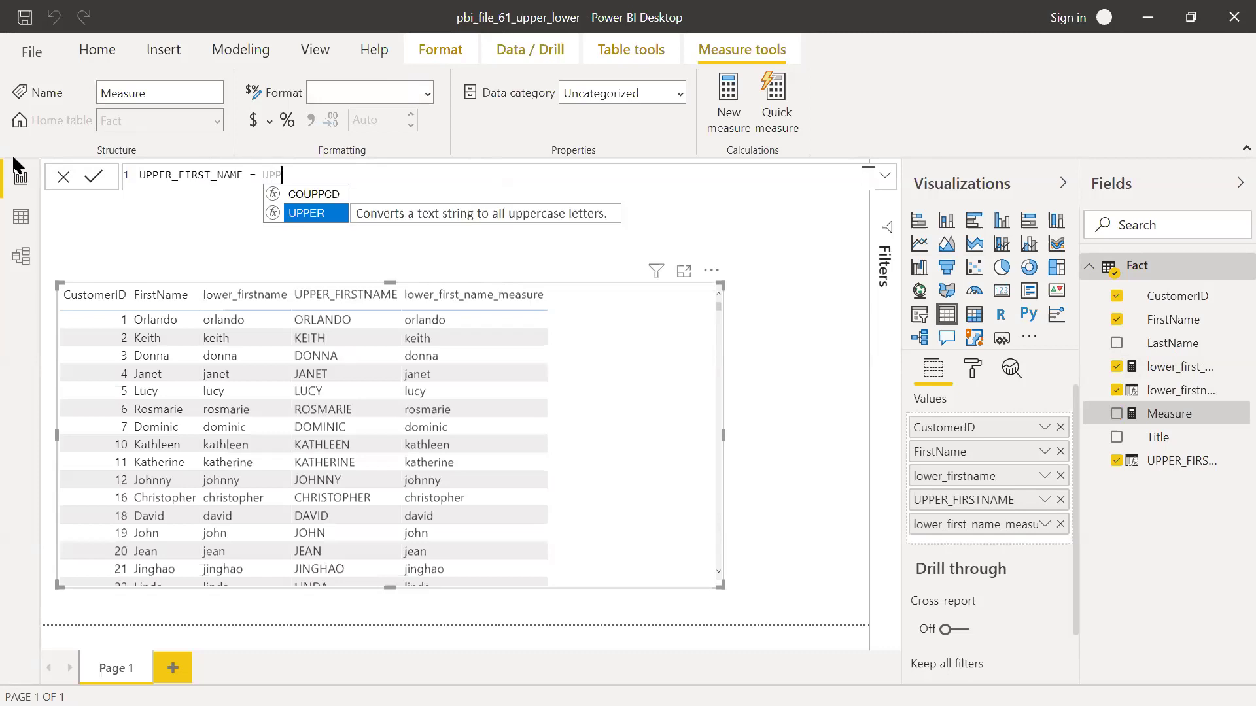
key("Tab")
type("M")
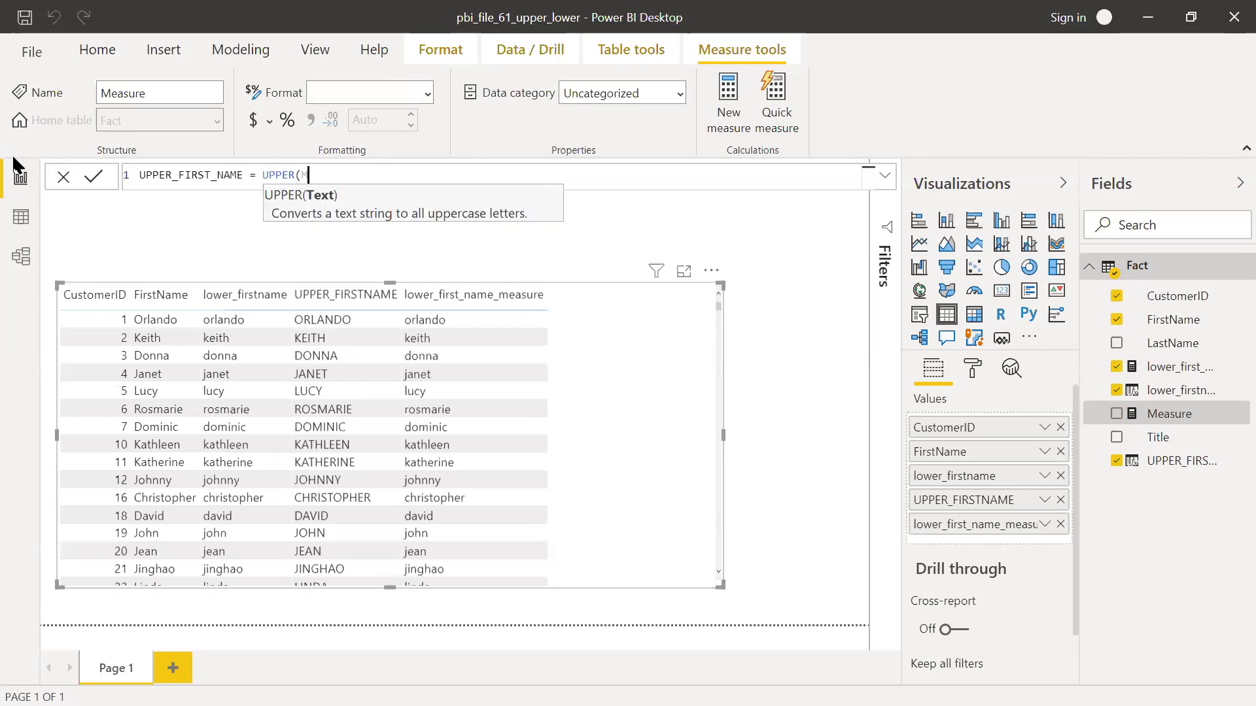
type("AX(FIR")
key("Down")
key("Tab")
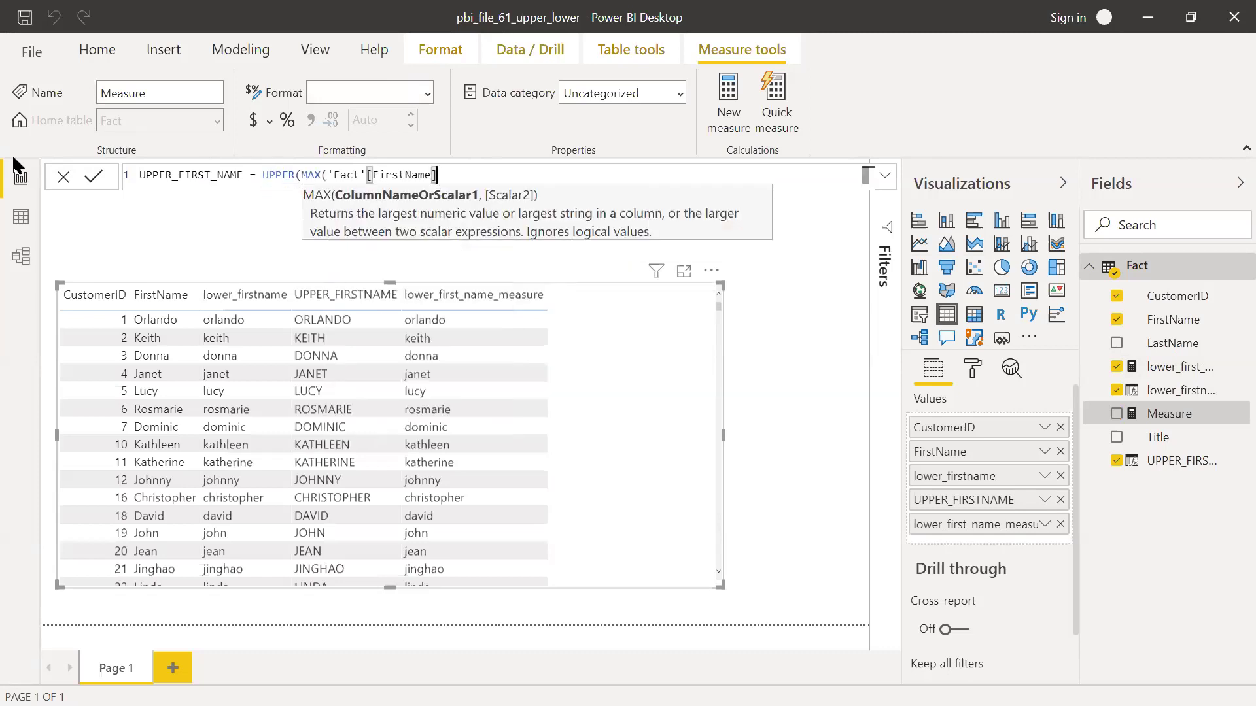
type("))")
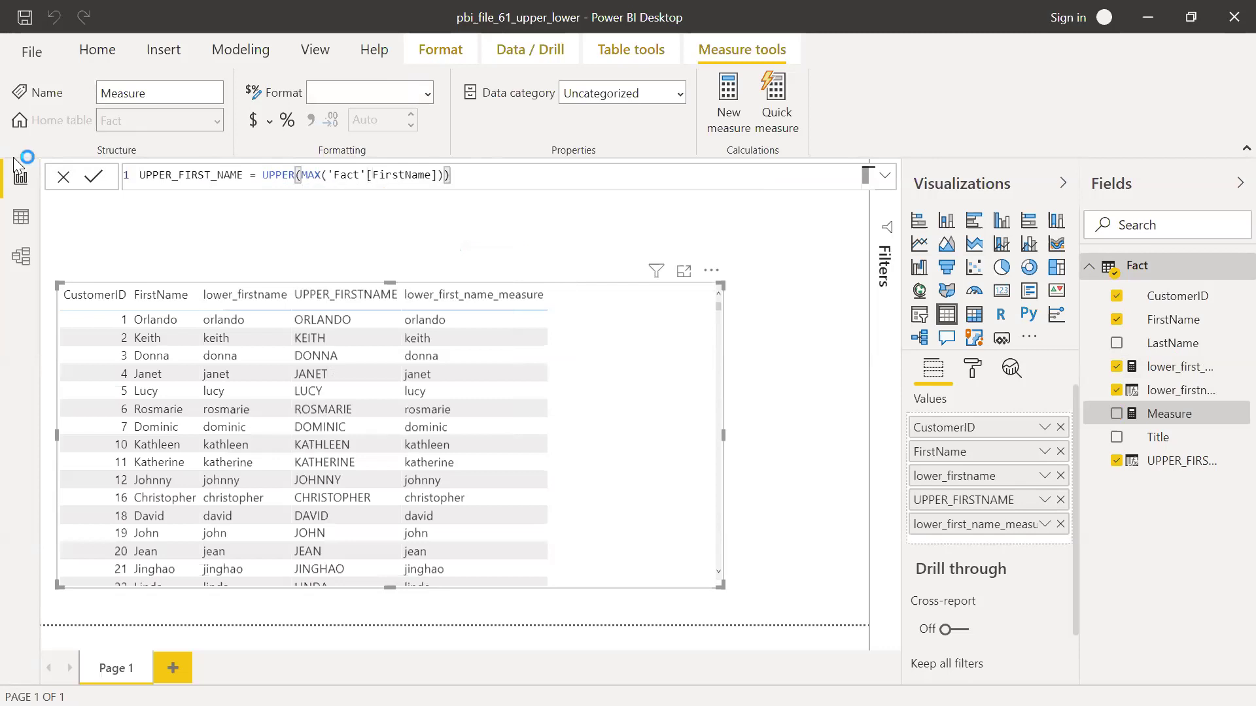
key("Return")
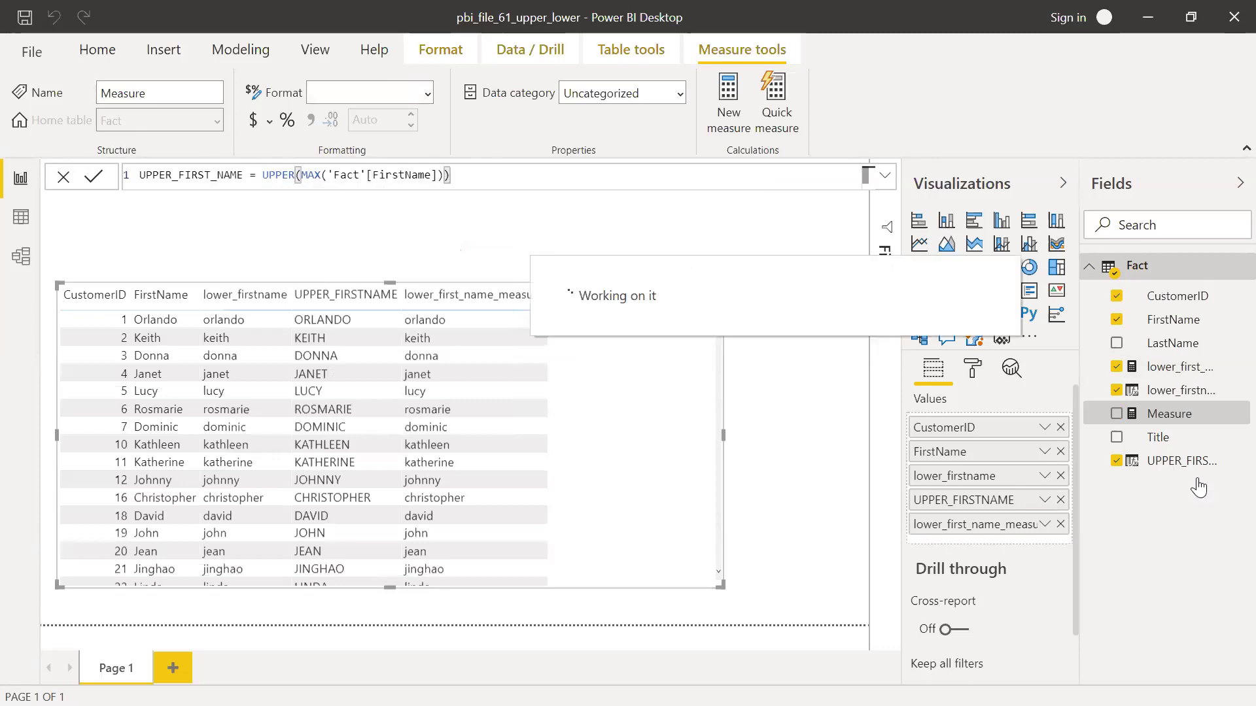
left_click_drag(1182, 437, 762, 448)
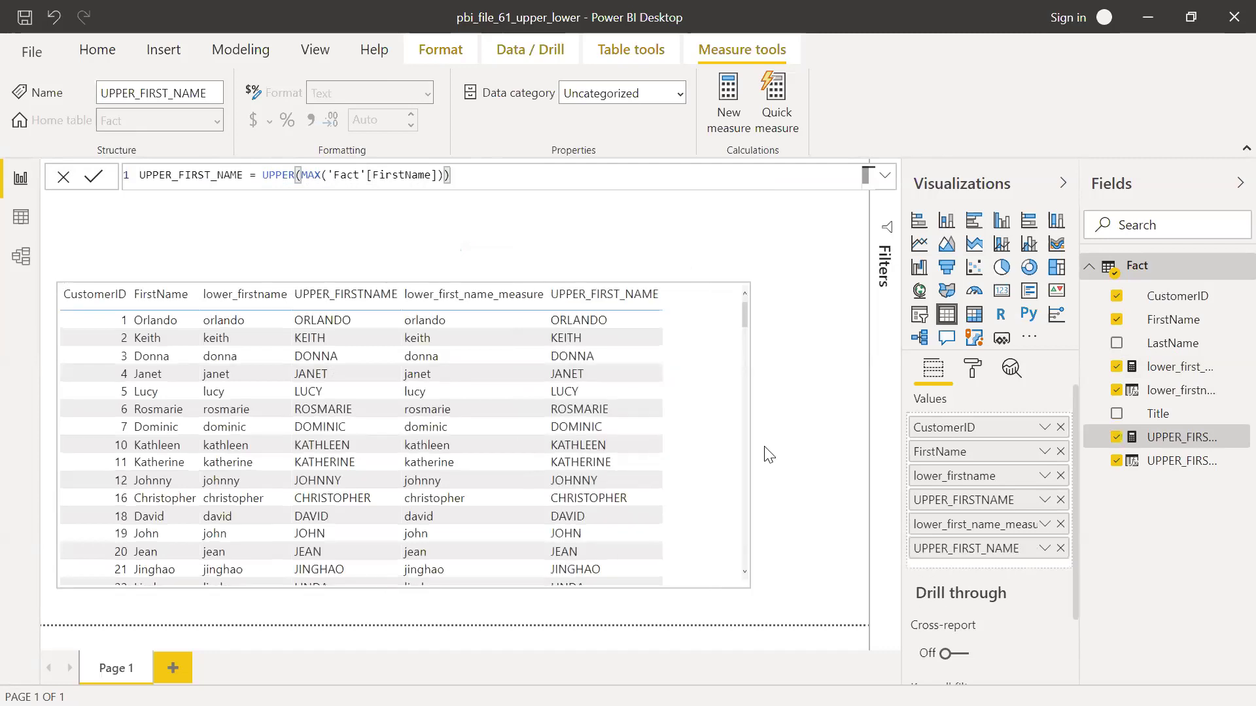
left_click(814, 431)
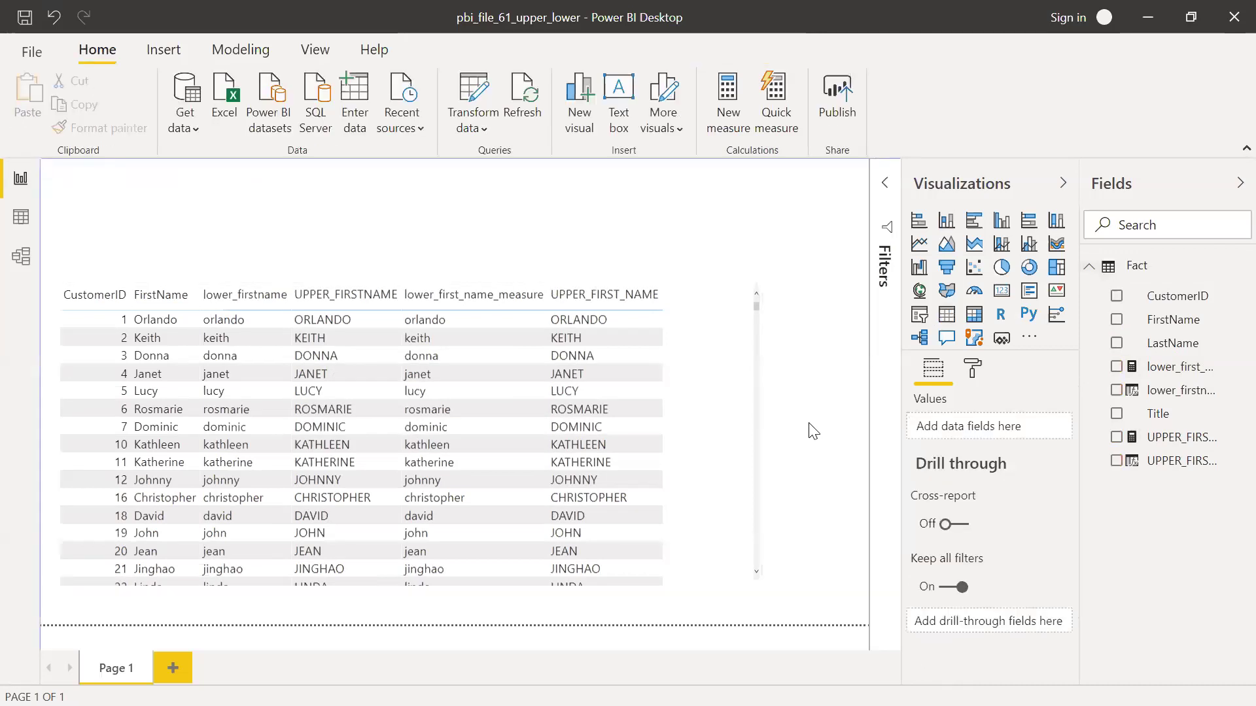